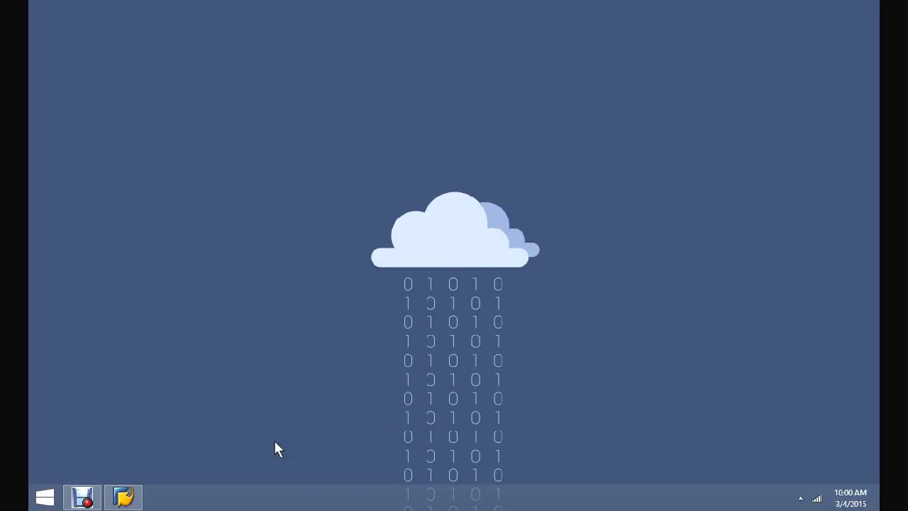
- Launch SAP Logon 730 from the taskbar to list its four system connections
click(123, 496)
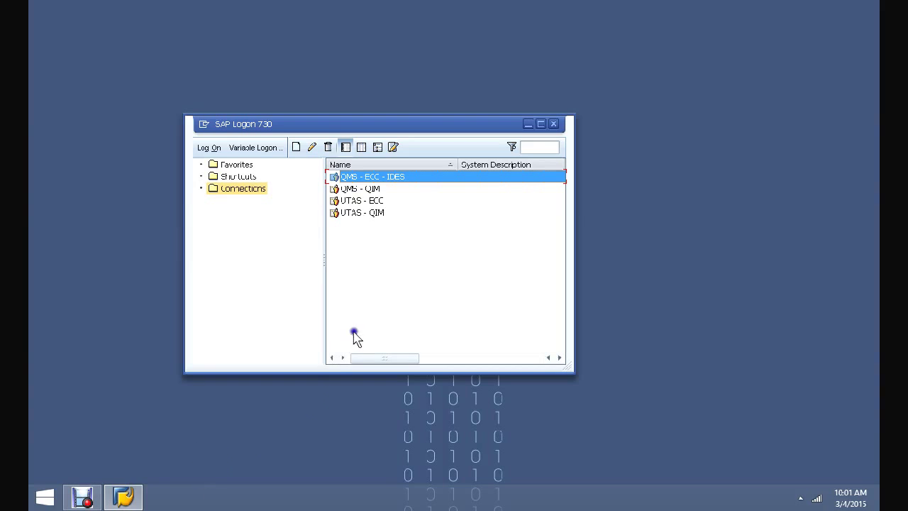
- Open the QMS - ECC - IDES connection to reach its SAP logon screen
click(360, 290)
click(370, 289)
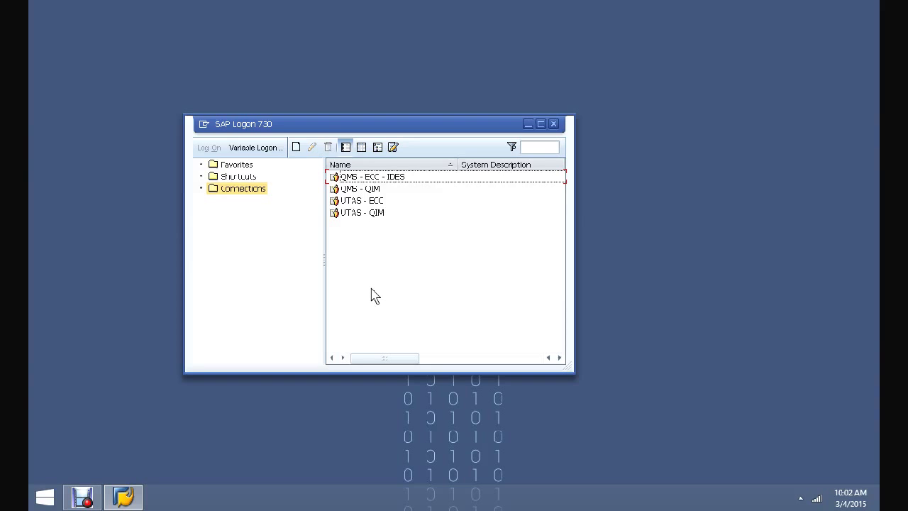
click(374, 172)
double_click(332, 175)
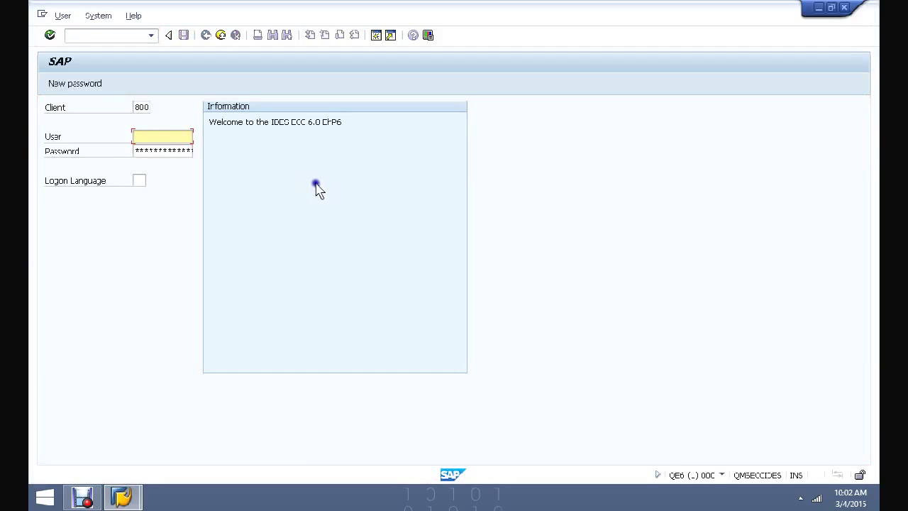
click(141, 109)
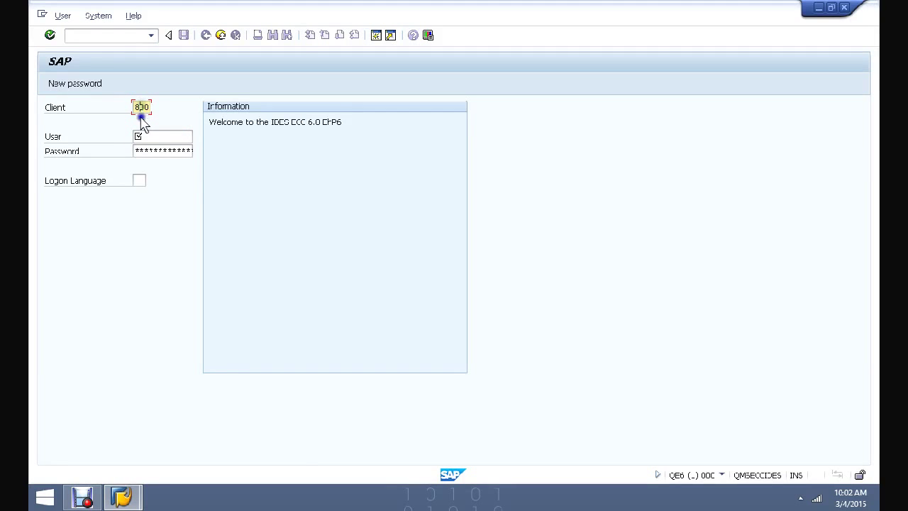
click(131, 109)
click(162, 109)
click(161, 108)
click(162, 134)
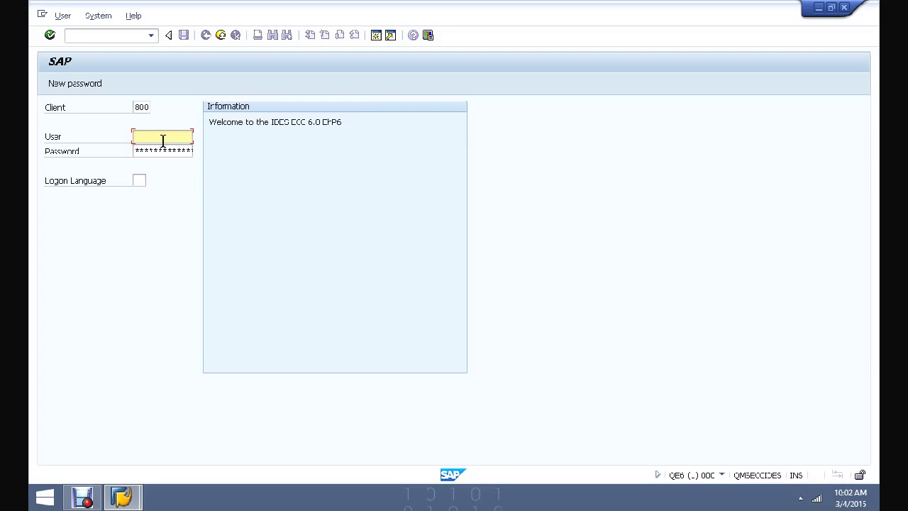
text(S)
click(164, 150)
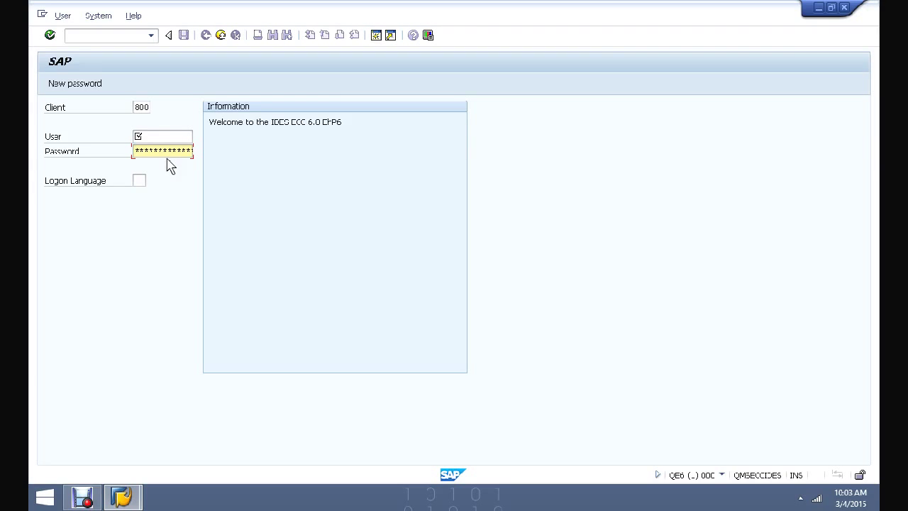
click(139, 180)
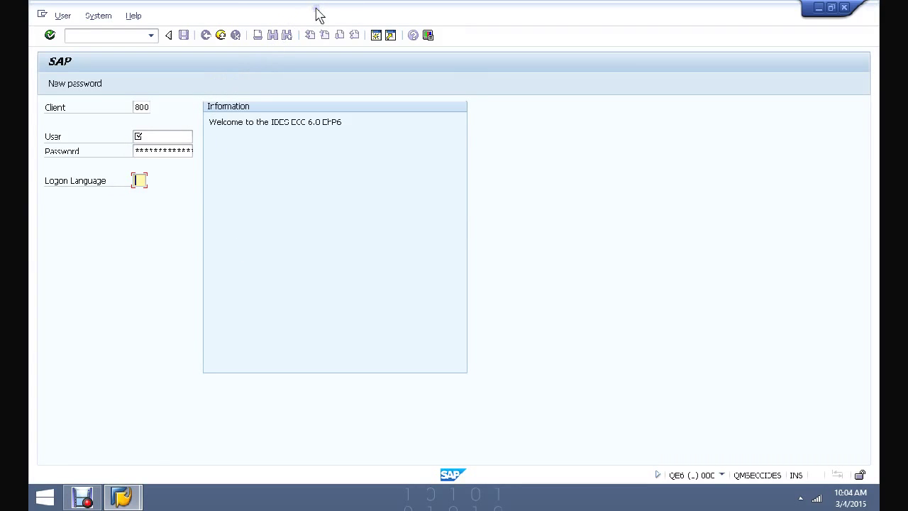
click(98, 16)
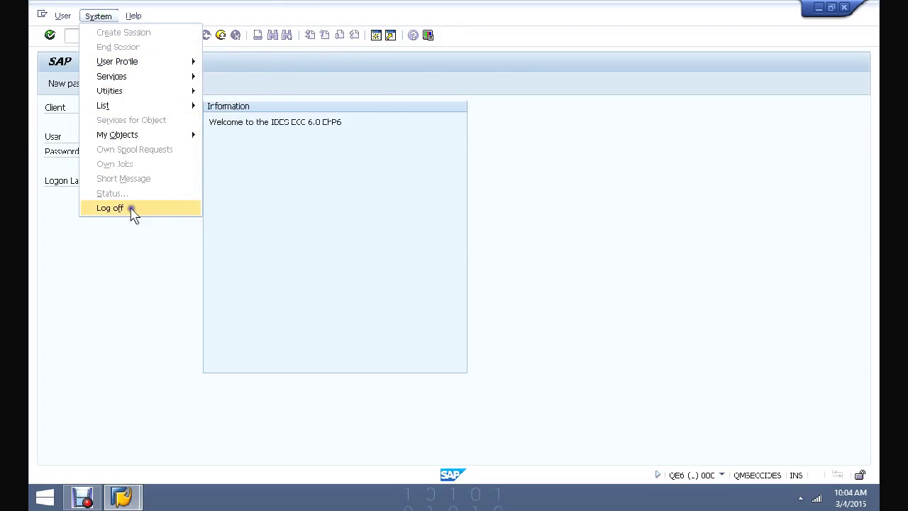
click(541, 273)
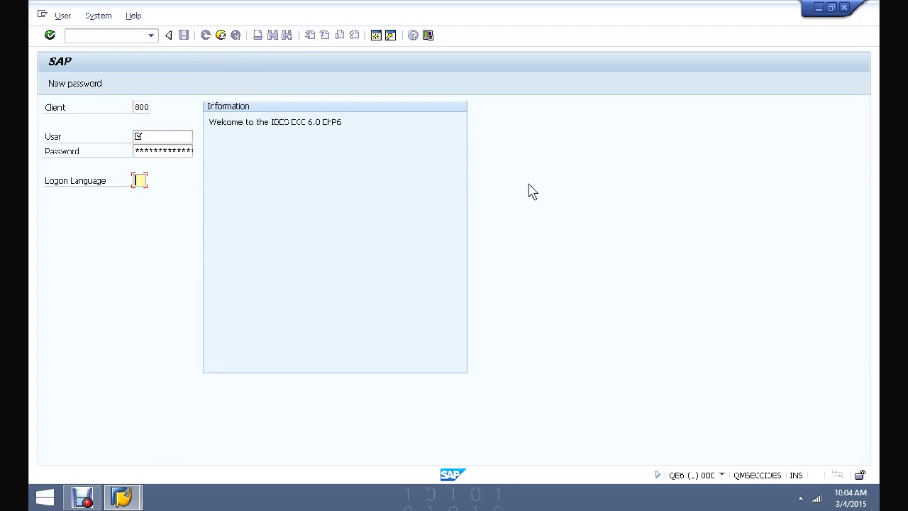
- Log on to client 810 with the user name and password
click(143, 107)
text(810)
key(Tab)
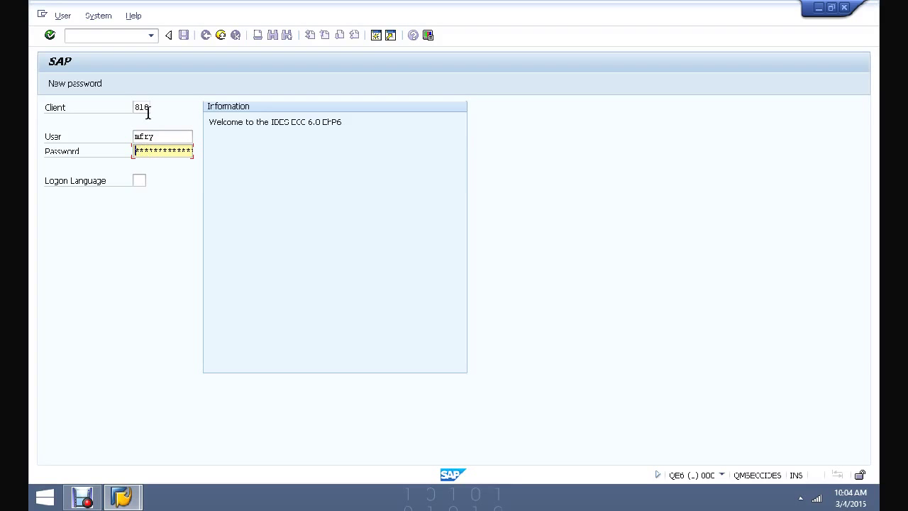
key(Return)
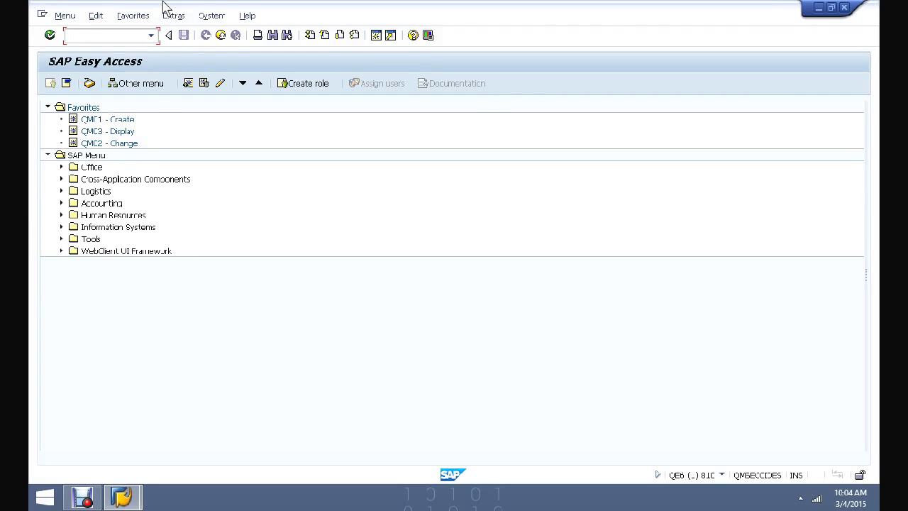
click(213, 16)
mouse_move(234, 62)
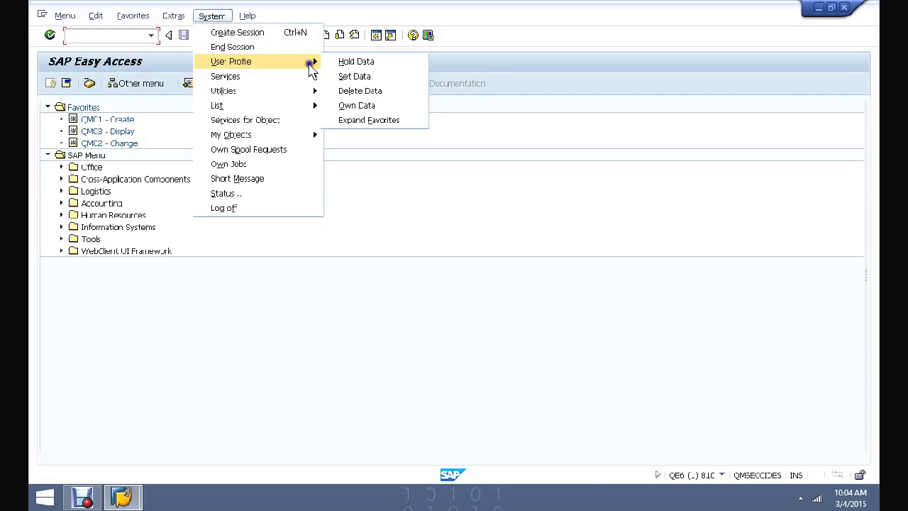
click(358, 105)
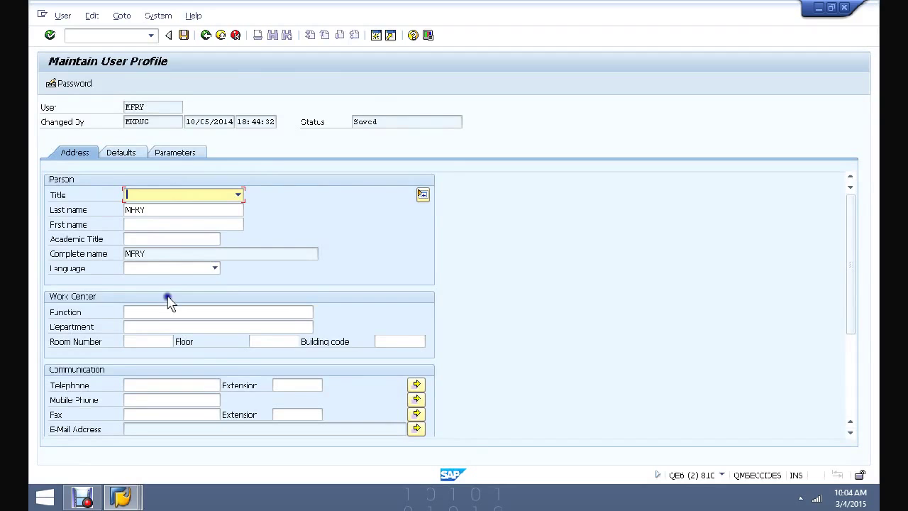
click(206, 36)
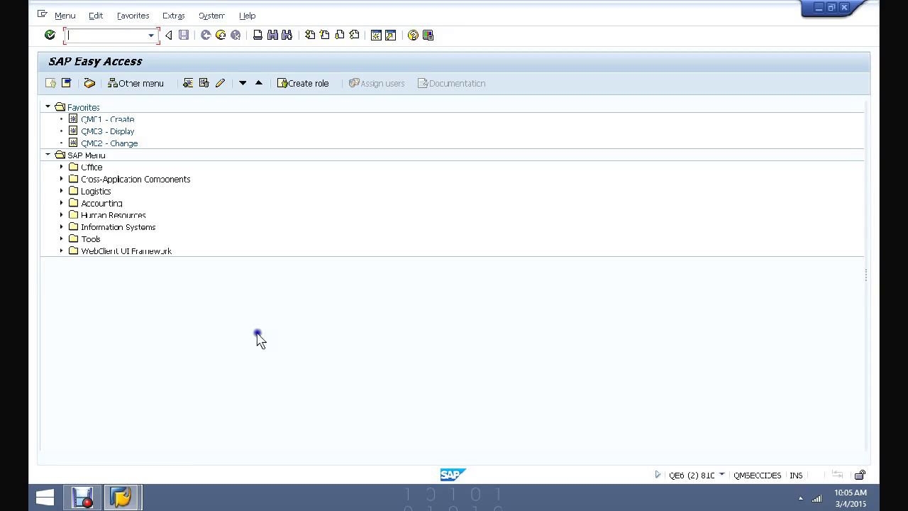
click(280, 300)
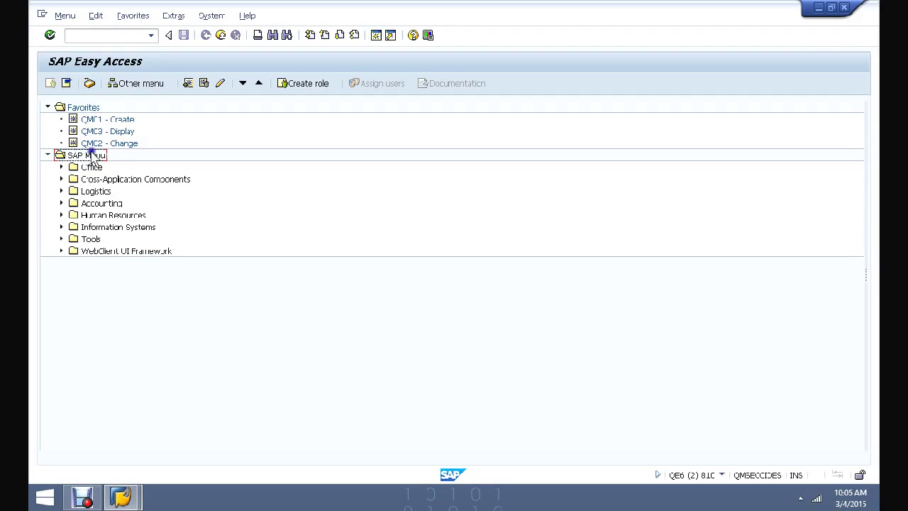
click(48, 156)
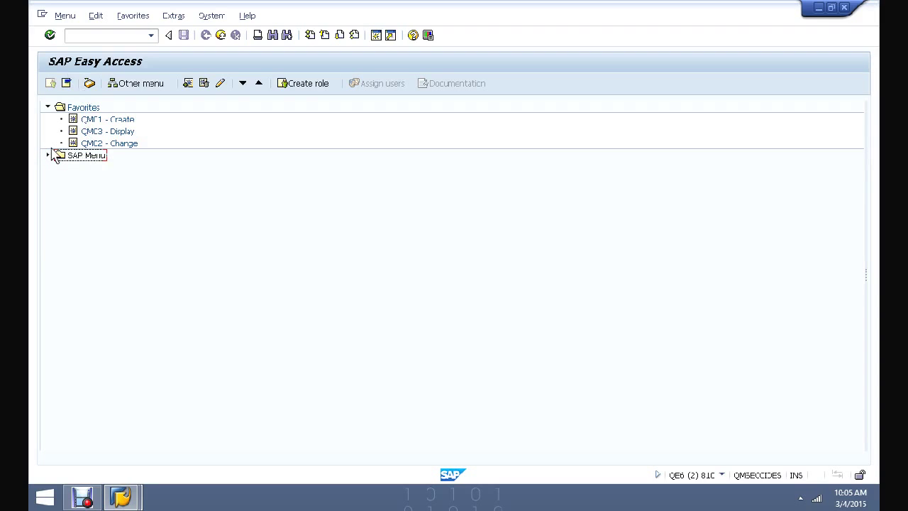
click(48, 156)
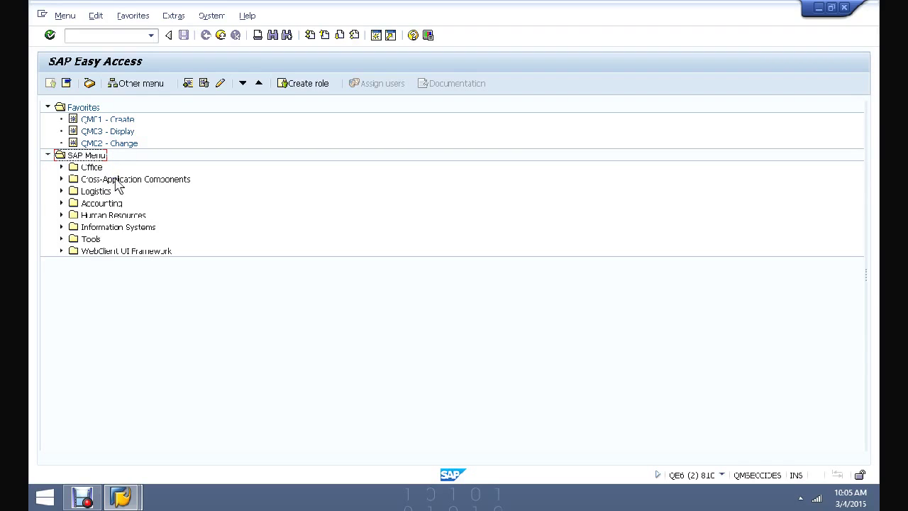
double_click(105, 191)
double_click(106, 203)
double_click(125, 228)
- Expand SAP Menu > Logistics > Quality Management > Quality Notification in the menu tree
click(61, 191)
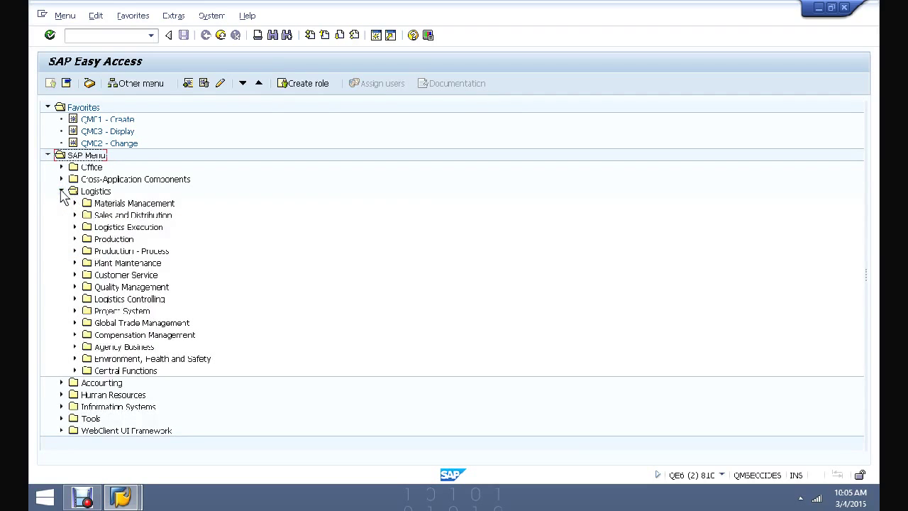
click(64, 191)
click(74, 267)
click(75, 287)
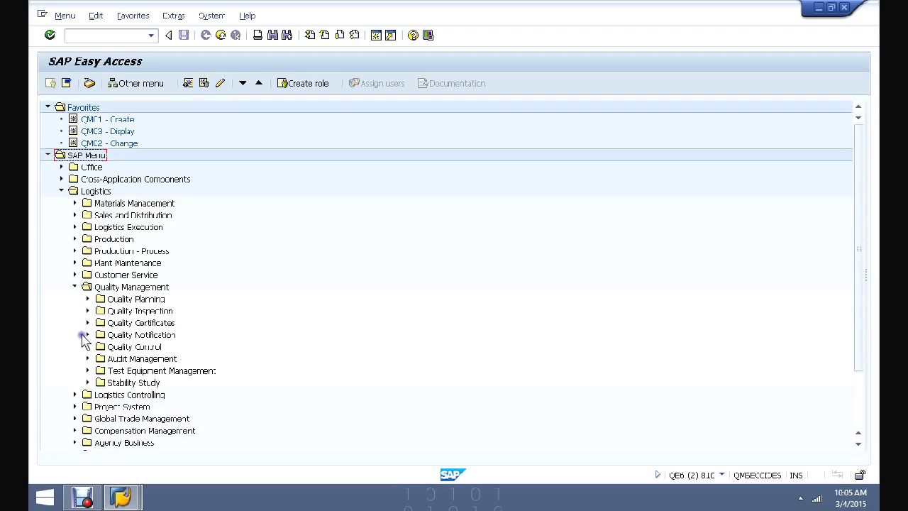
click(85, 336)
- Launch QM01 - Create quality notification, then return to the Easy Access menu
click(114, 346)
click(252, 357)
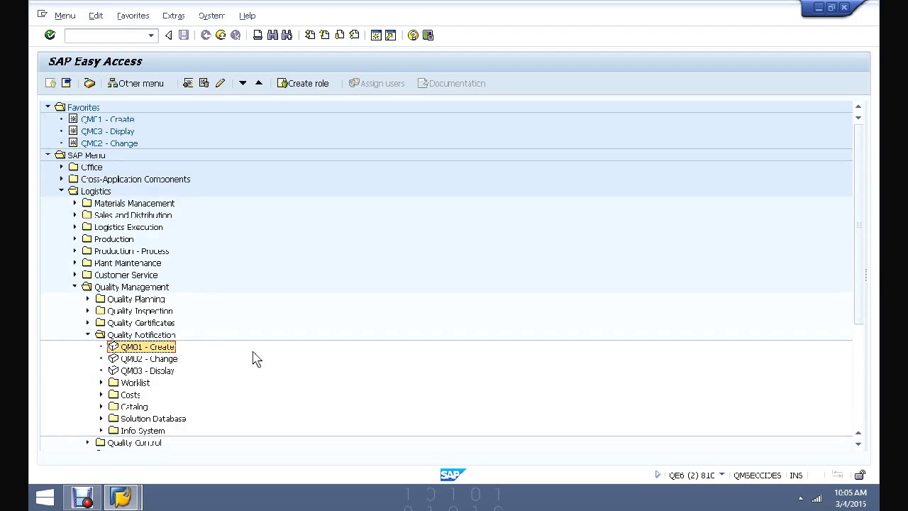
click(198, 338)
double_click(162, 346)
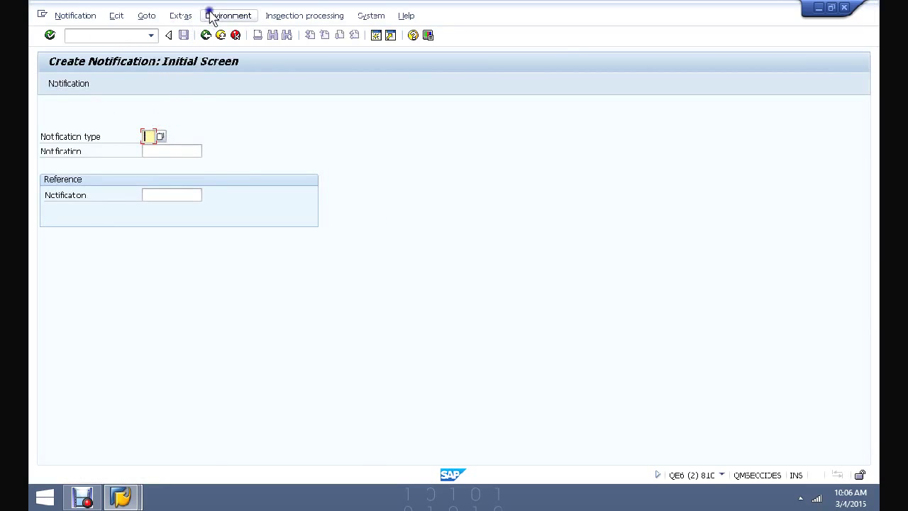
click(206, 36)
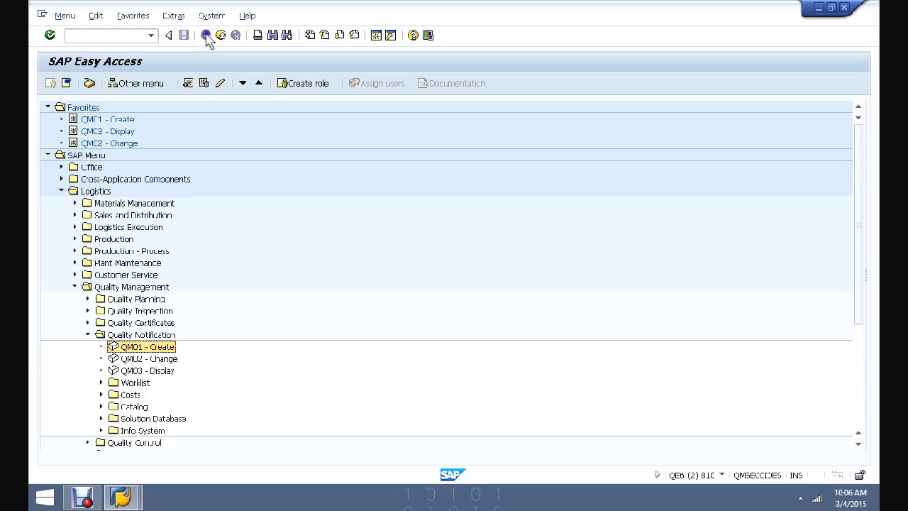
- Drag QM01 - Create from Quality Notification into the Favorites folder
click(82, 108)
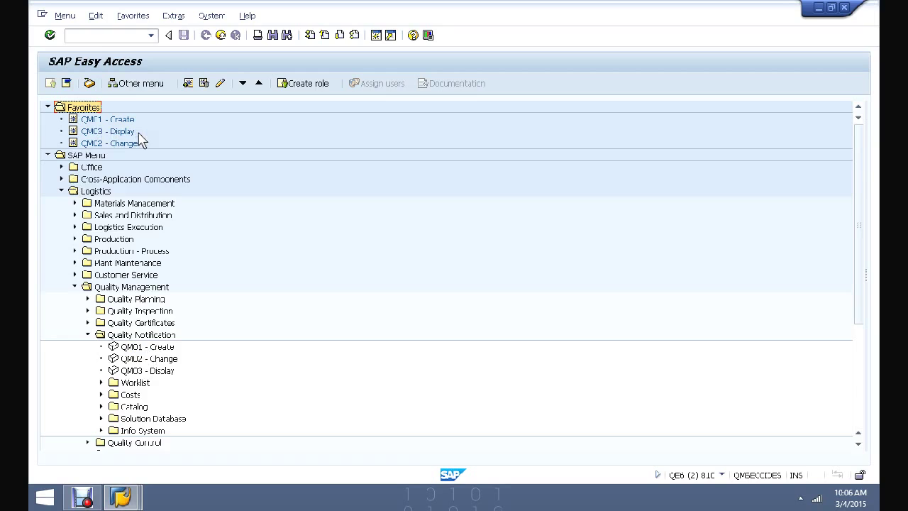
click(133, 346)
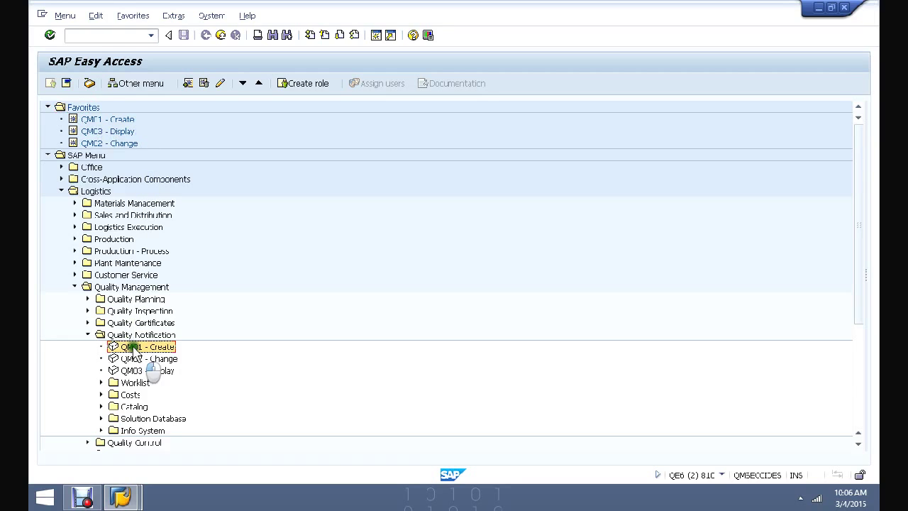
drag(133, 347, 127, 137)
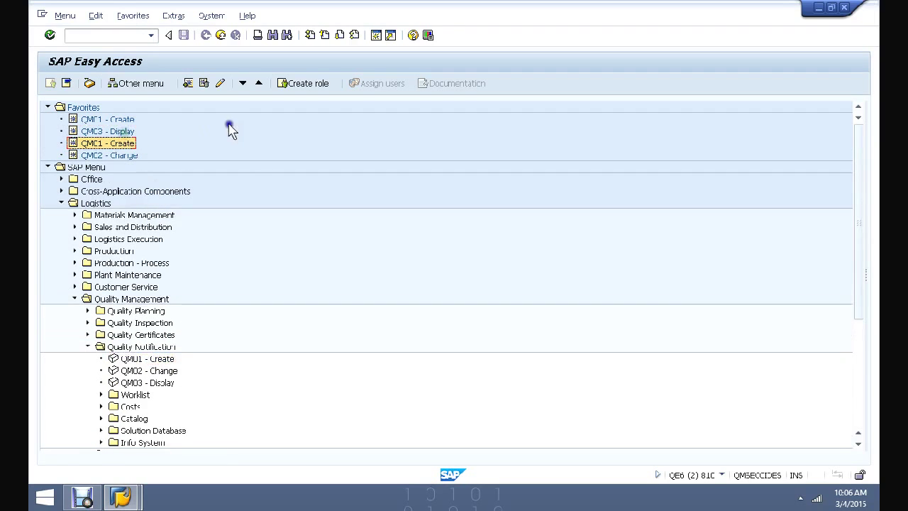
- Add QP01 - Create from Quality Planning > Inspection Planning > Inspection Plan to Favorites, then collapse SAP Menu
click(88, 310)
click(145, 323)
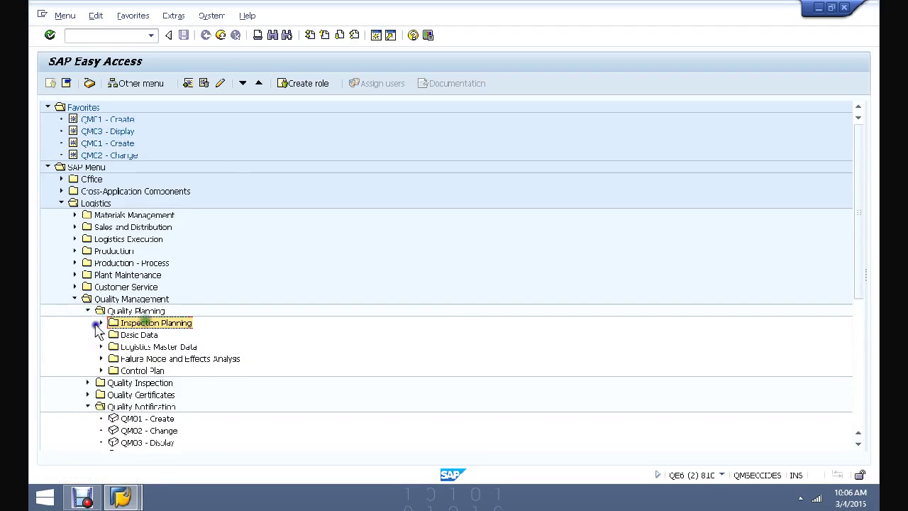
click(100, 323)
click(114, 335)
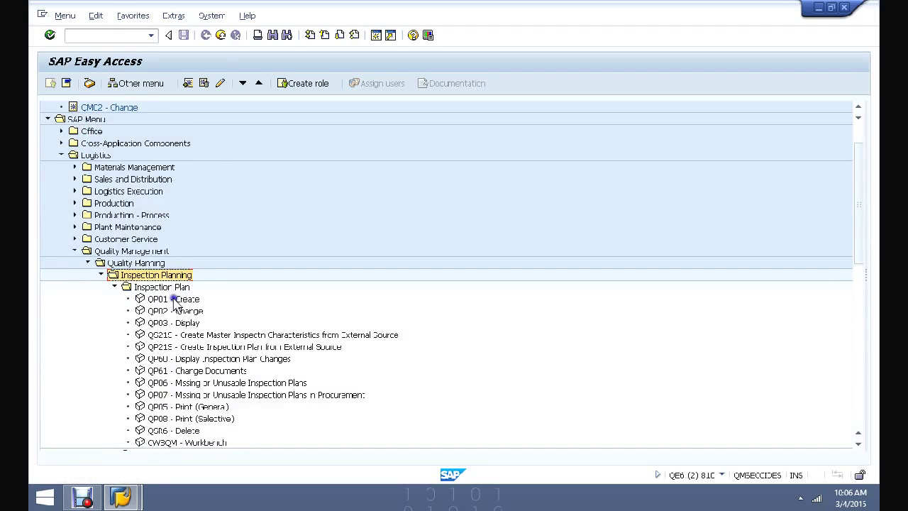
drag(175, 302, 178, 164)
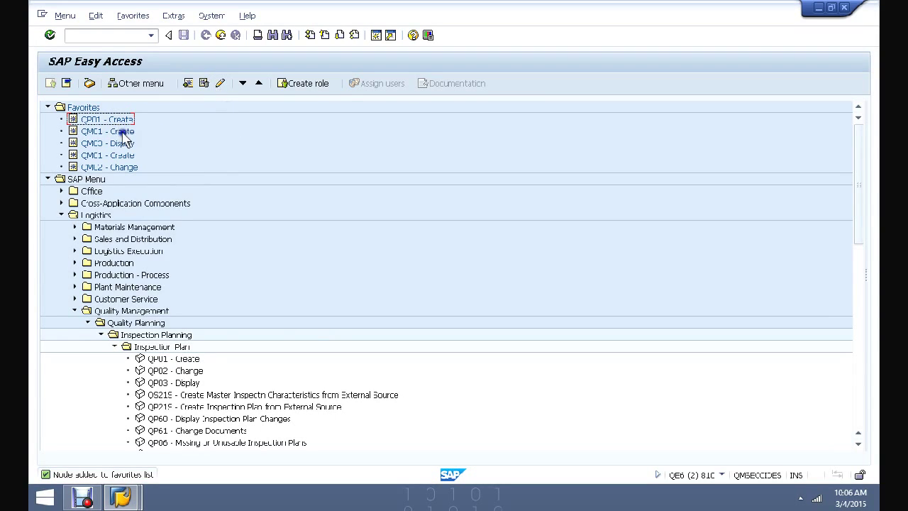
click(47, 179)
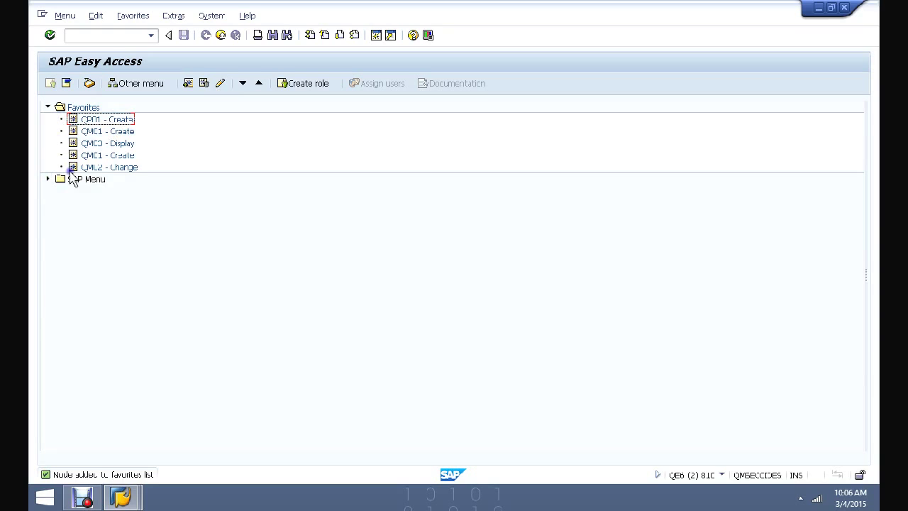
- Collapse the Inspection Plan, Quality Planning, Quality Notification, Quality Management, Logistics and Favorites folders
click(47, 179)
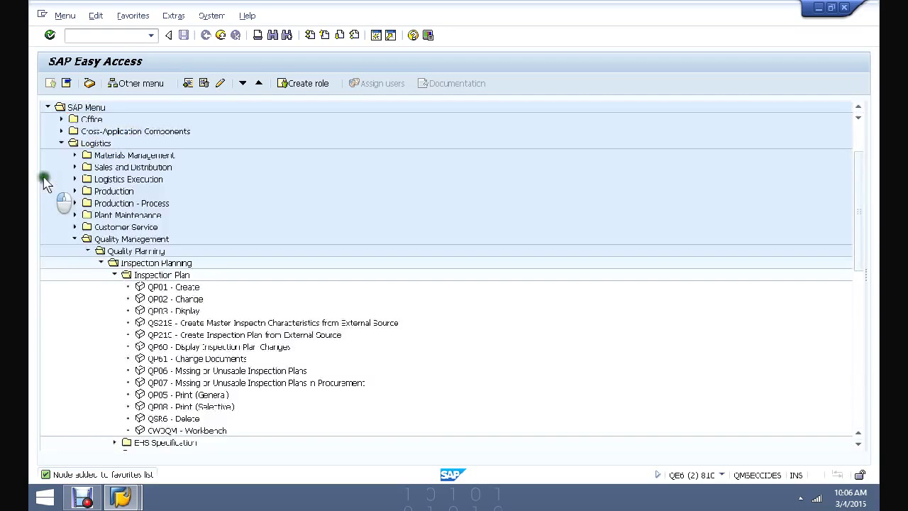
click(115, 274)
click(102, 262)
click(88, 251)
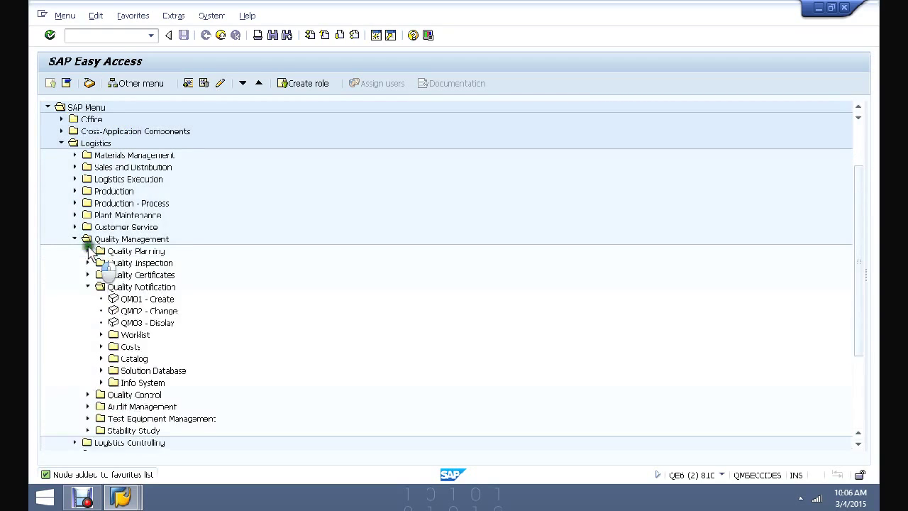
click(88, 287)
click(74, 239)
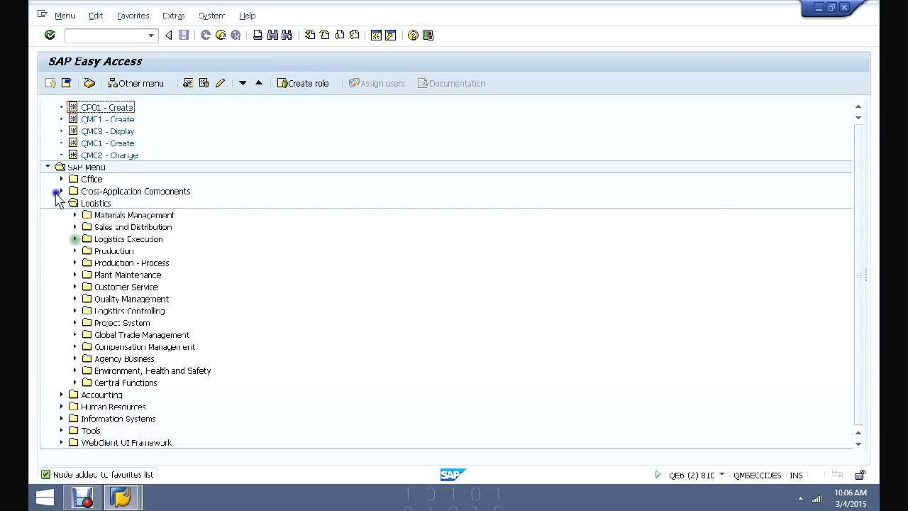
click(61, 203)
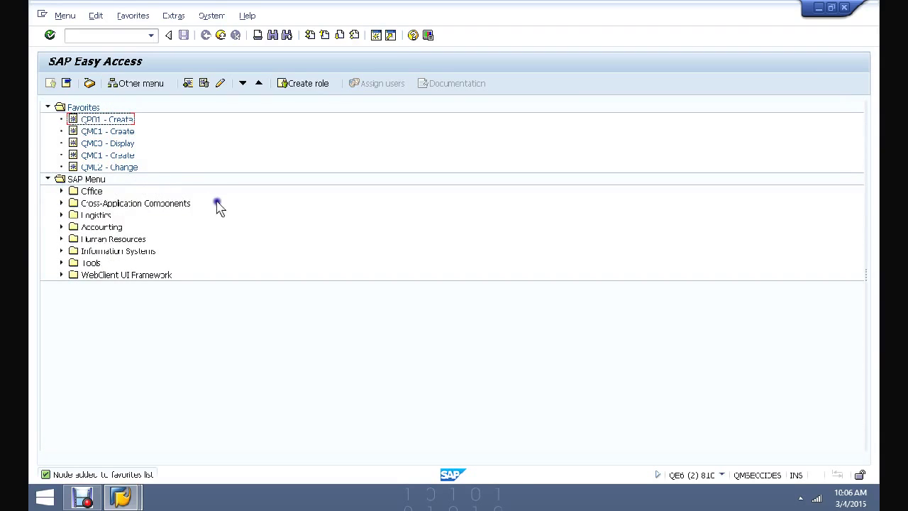
click(47, 107)
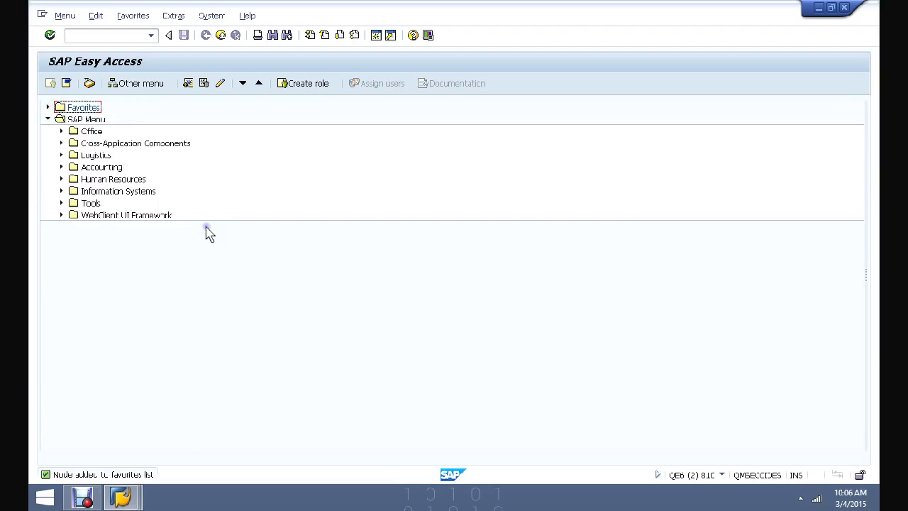
click(221, 292)
click(211, 15)
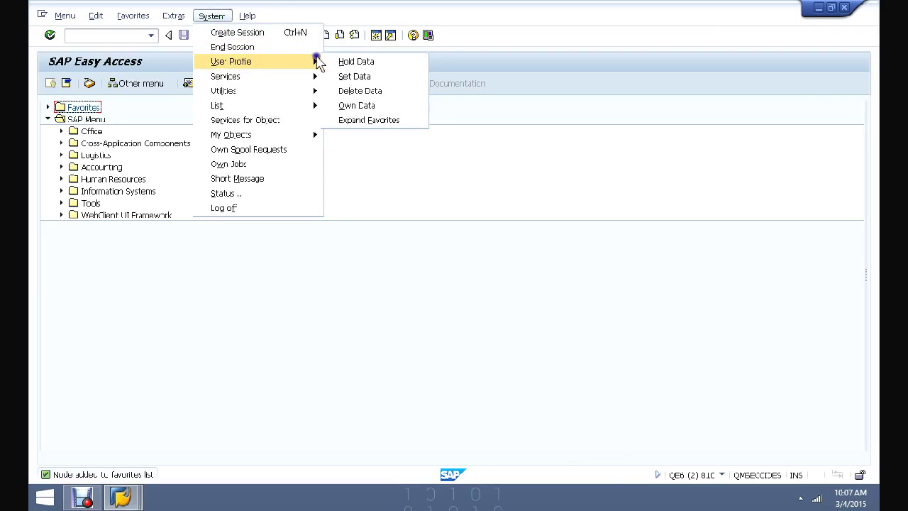
mouse_move(306, 105)
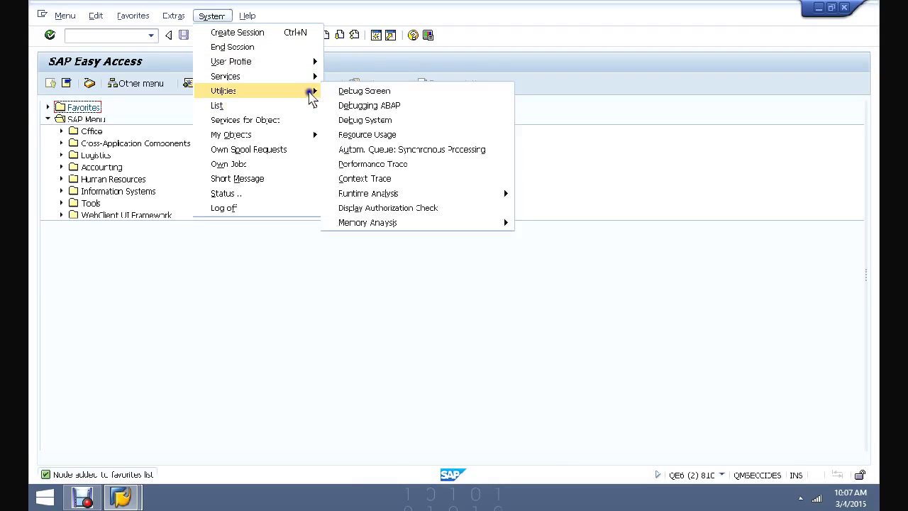
click(420, 294)
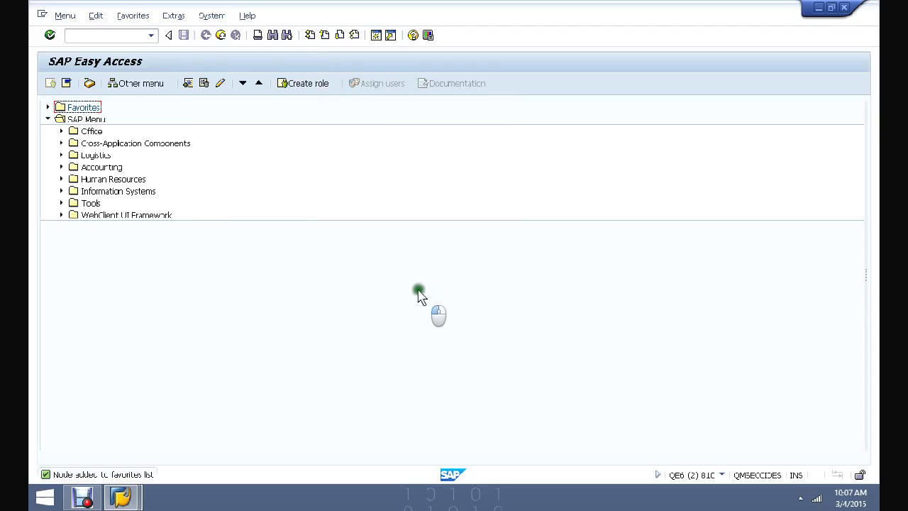
click(354, 260)
click(295, 215)
click(265, 108)
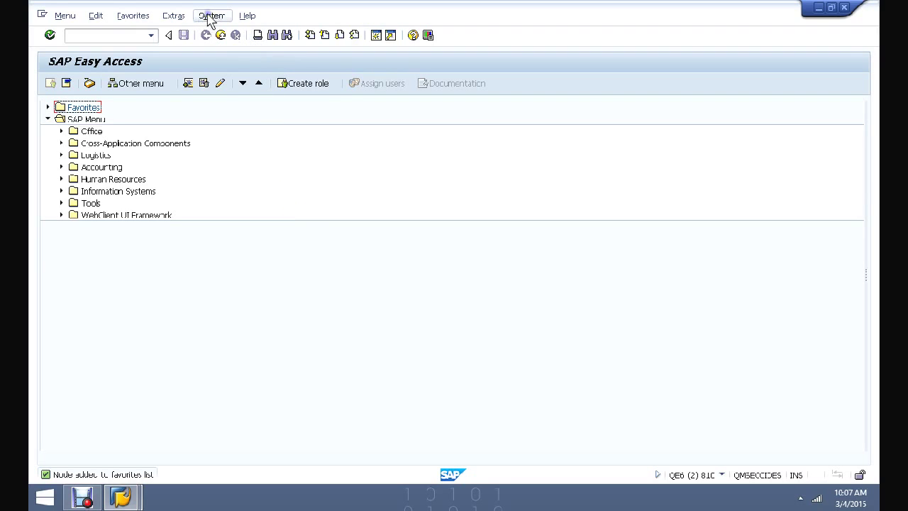
click(173, 15)
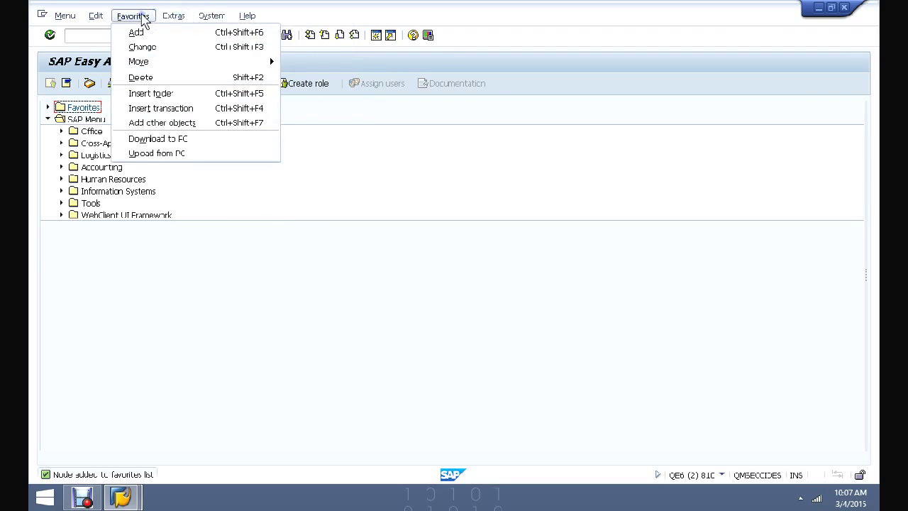
click(140, 17)
click(68, 15)
click(159, 15)
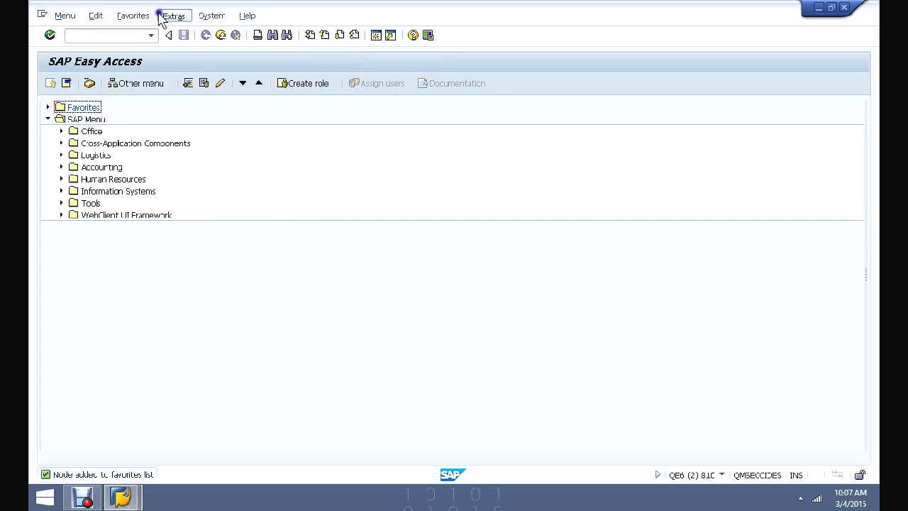
click(247, 15)
click(310, 300)
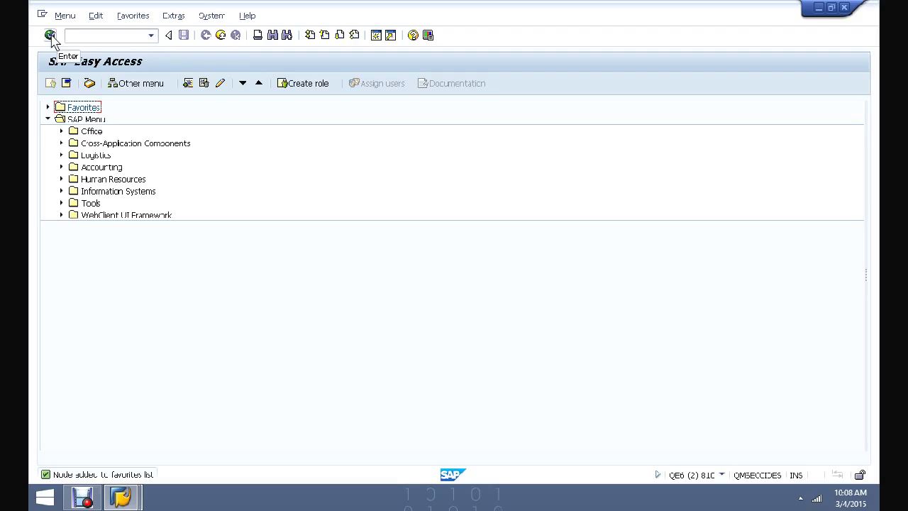
click(169, 35)
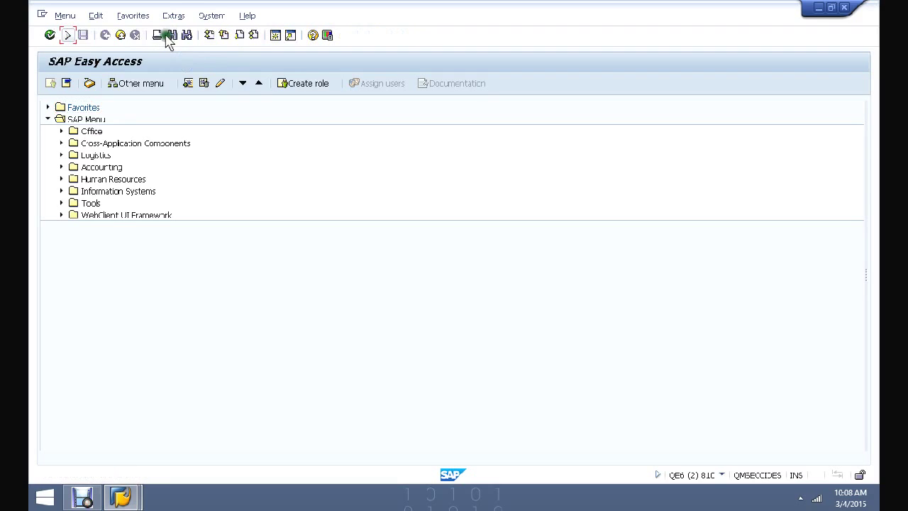
click(69, 35)
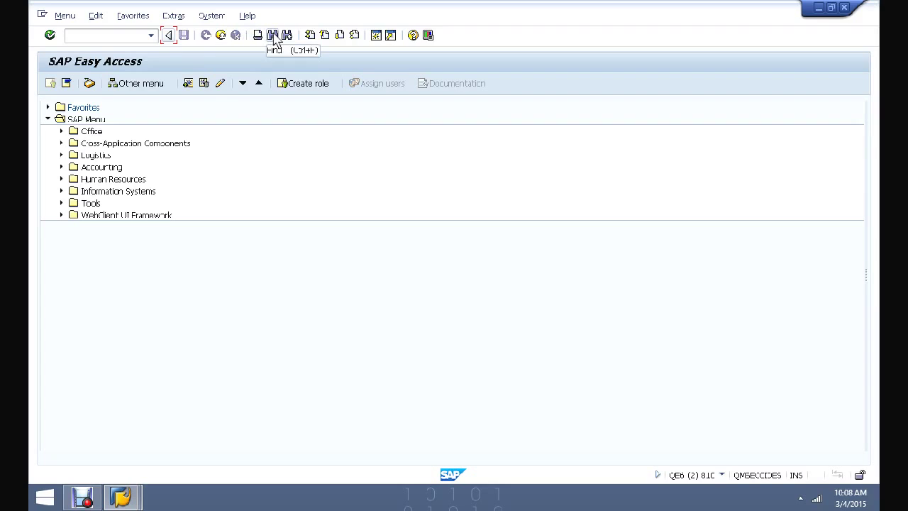
- Search the menu tree for qe51n to reveal QE51N - Results Recording under Worklist
click(274, 37)
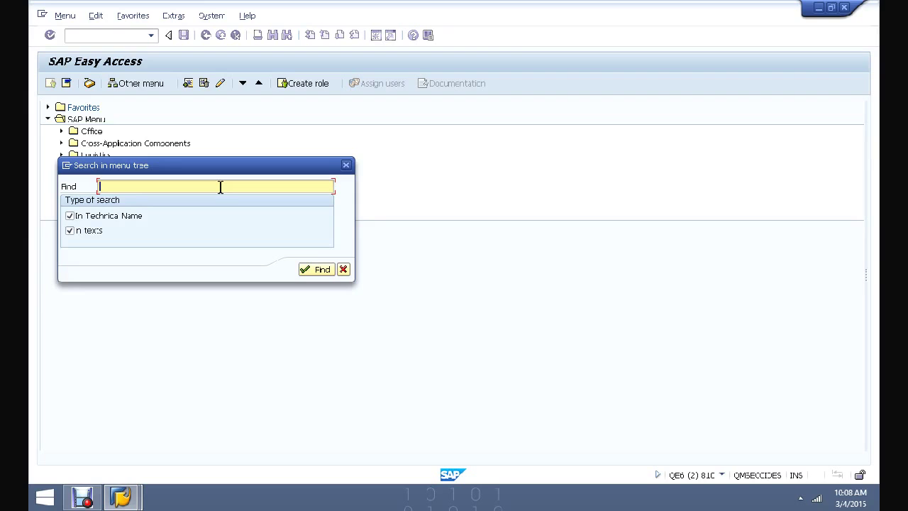
text(qe51n)
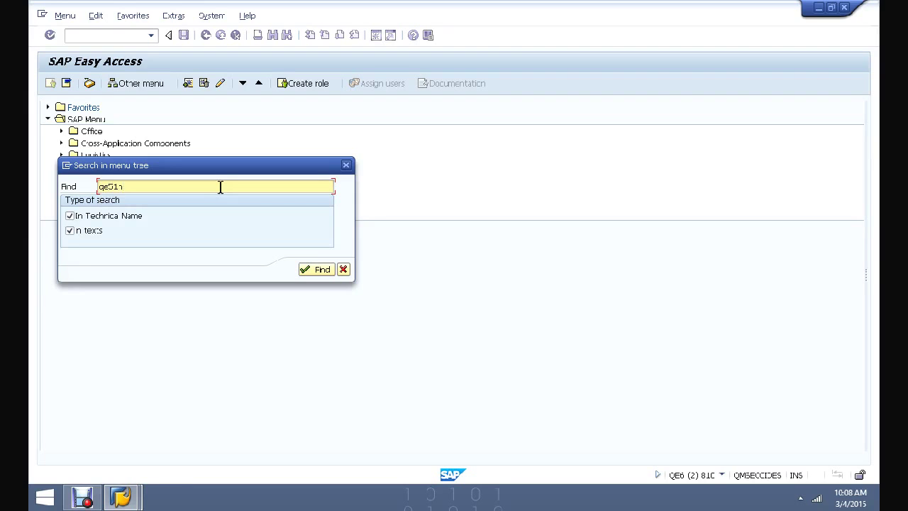
key(Return)
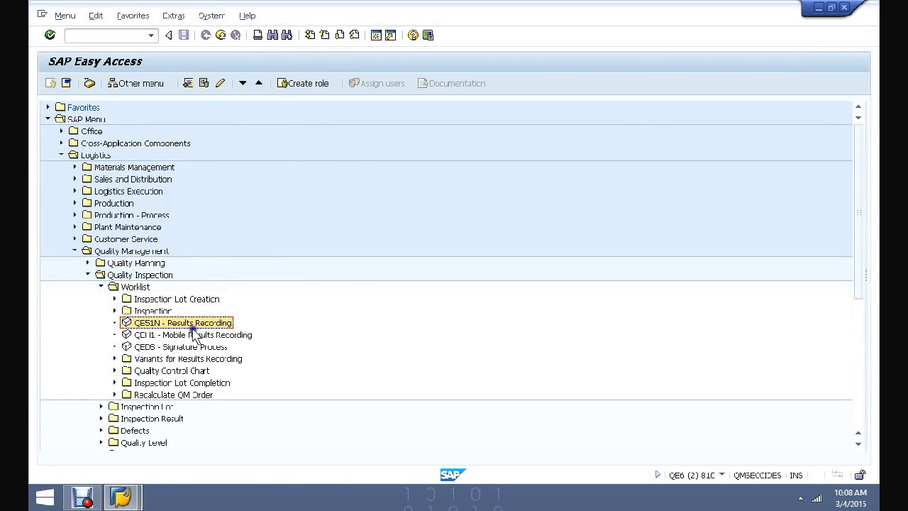
- Jump to the next QE51N match under Inspection Result, then start a new SAP session
click(287, 36)
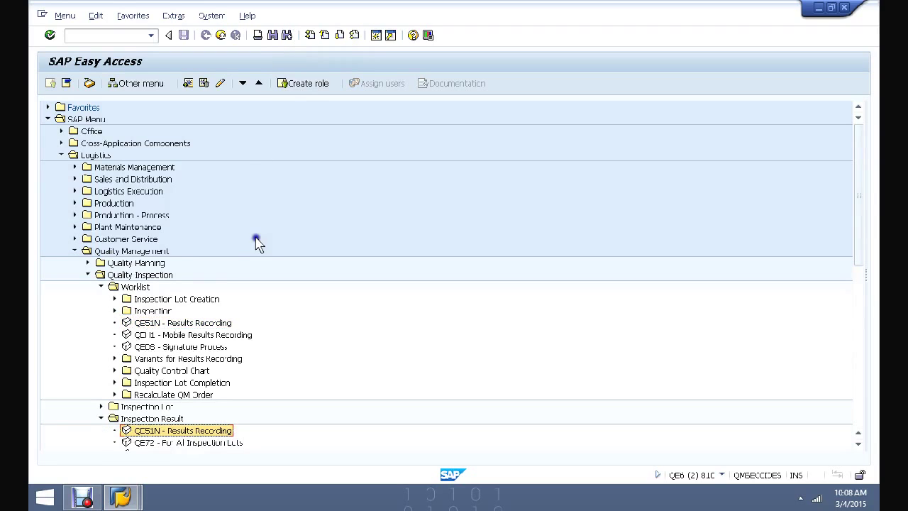
scroll(255, 239, down, 1)
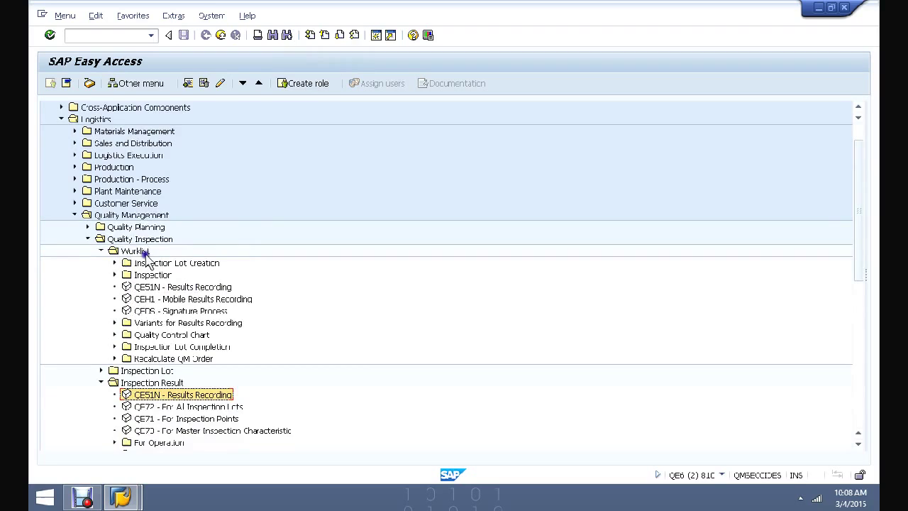
scroll(276, 227, up, 1)
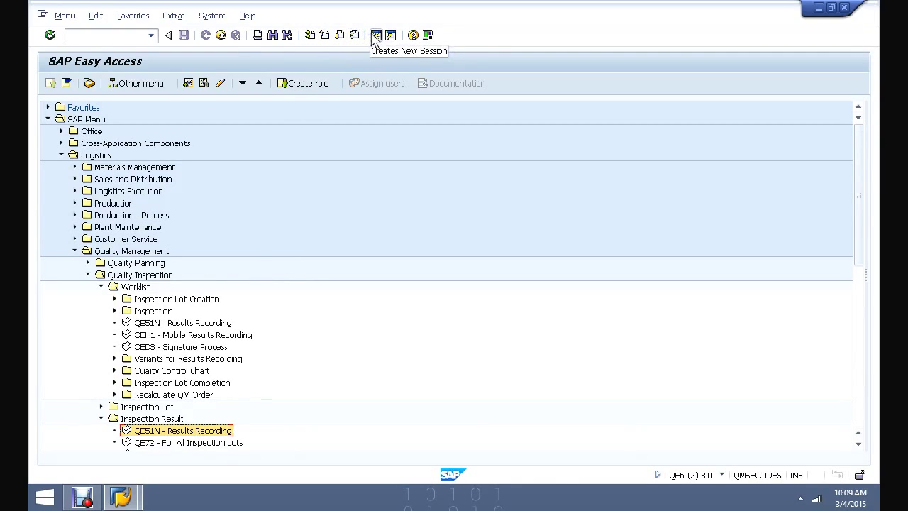
click(375, 37)
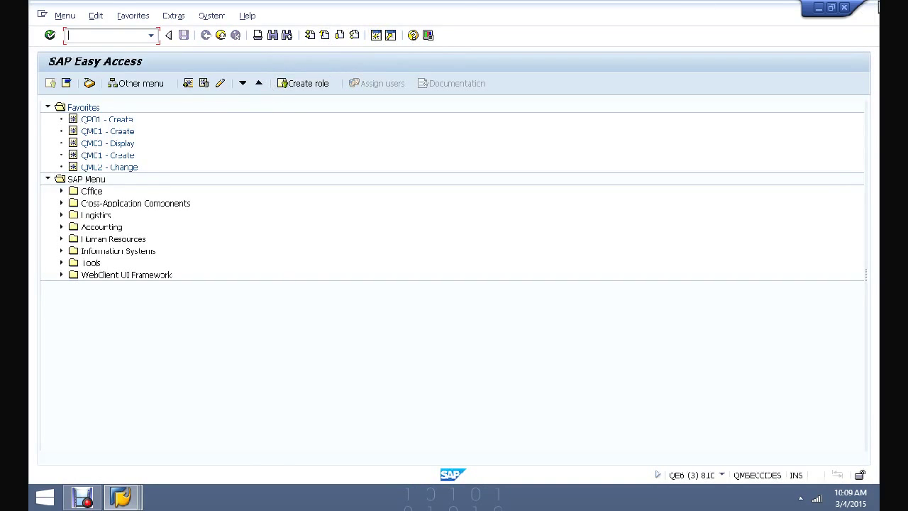
- Close the QE6 (3) session window to return to the QE6 (2) session
click(844, 9)
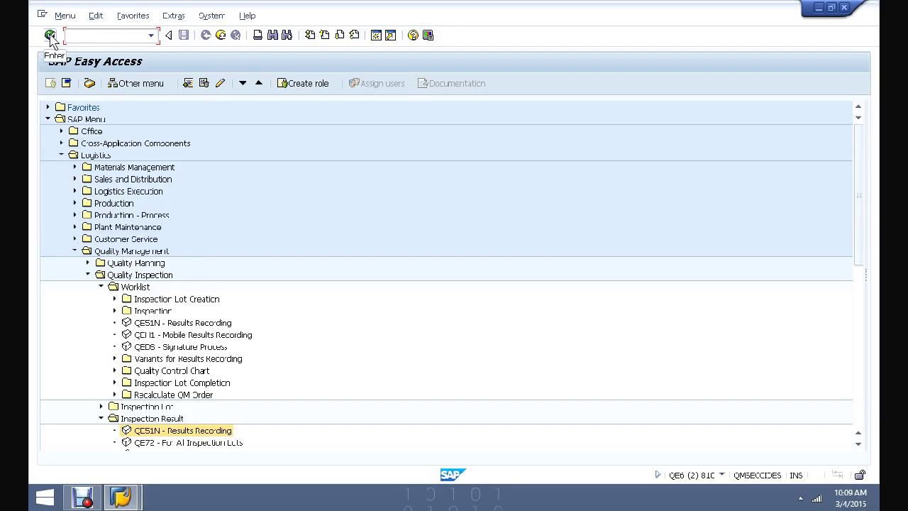
click(50, 36)
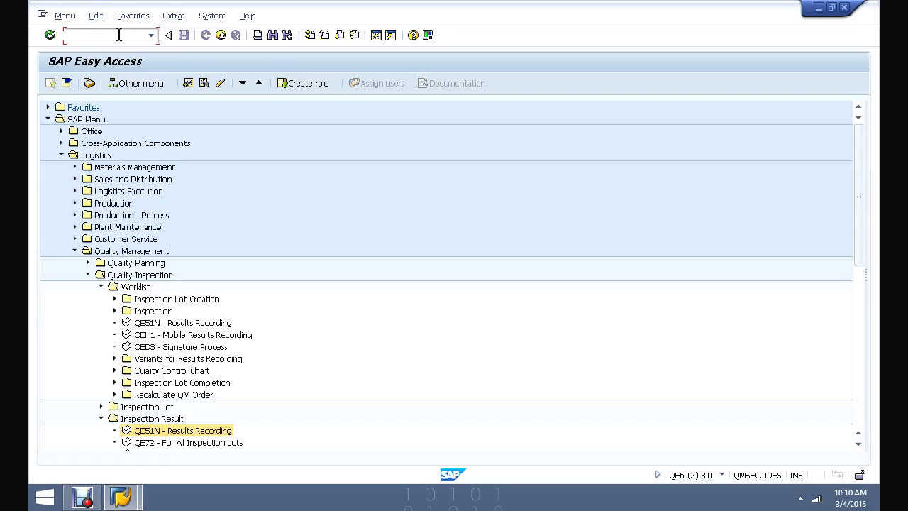
text(qe51n)
key(Return)
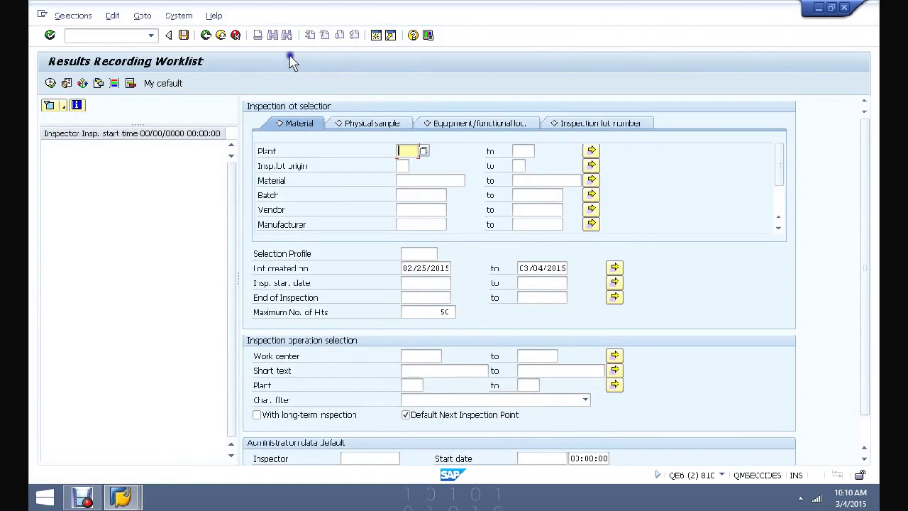
click(206, 34)
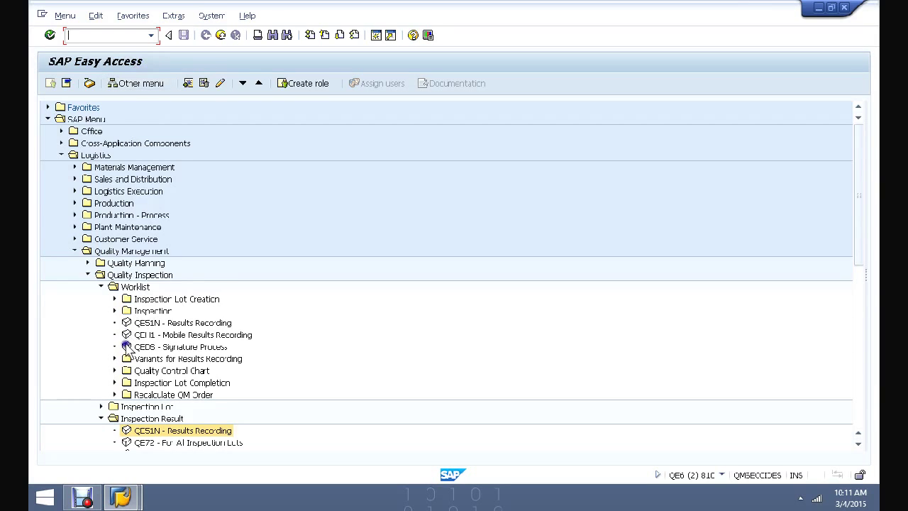
double_click(149, 430)
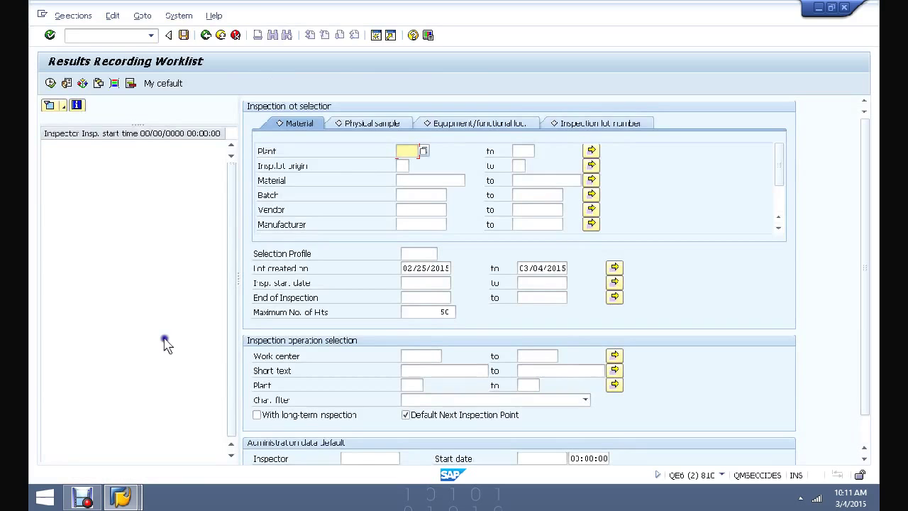
click(205, 35)
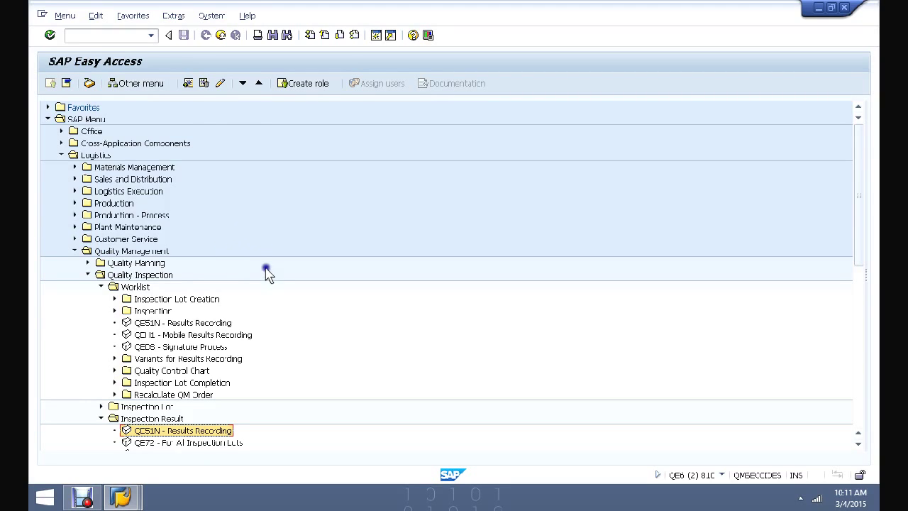
double_click(150, 323)
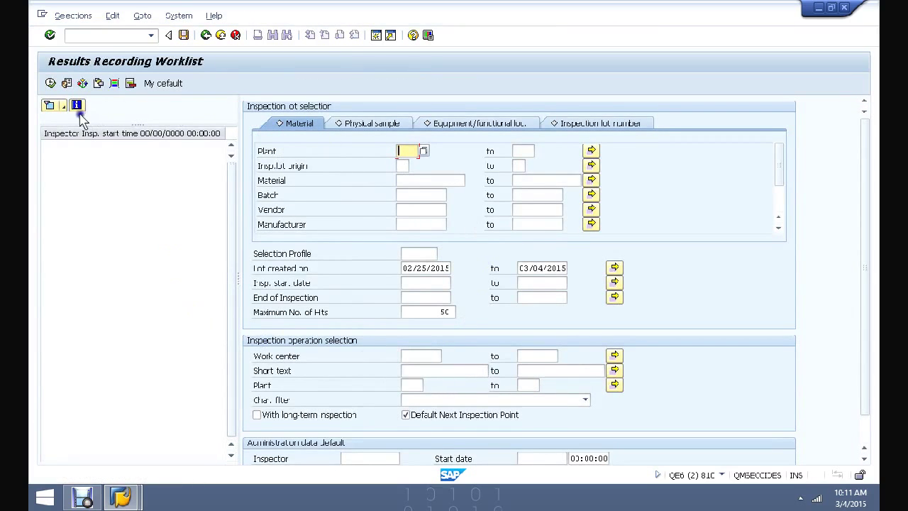
click(206, 35)
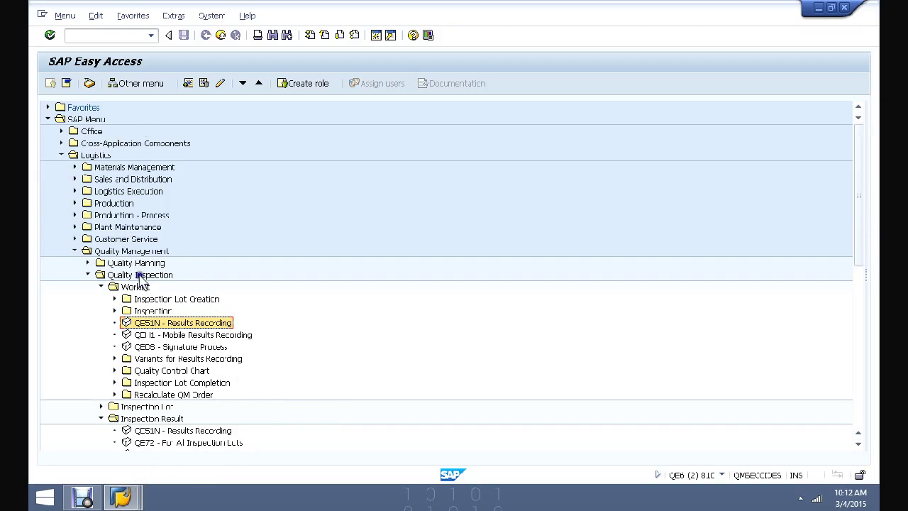
- Launch QE51N Results Recording from the Quality Inspection > Worklist folder of the Easy Access tree
double_click(183, 323)
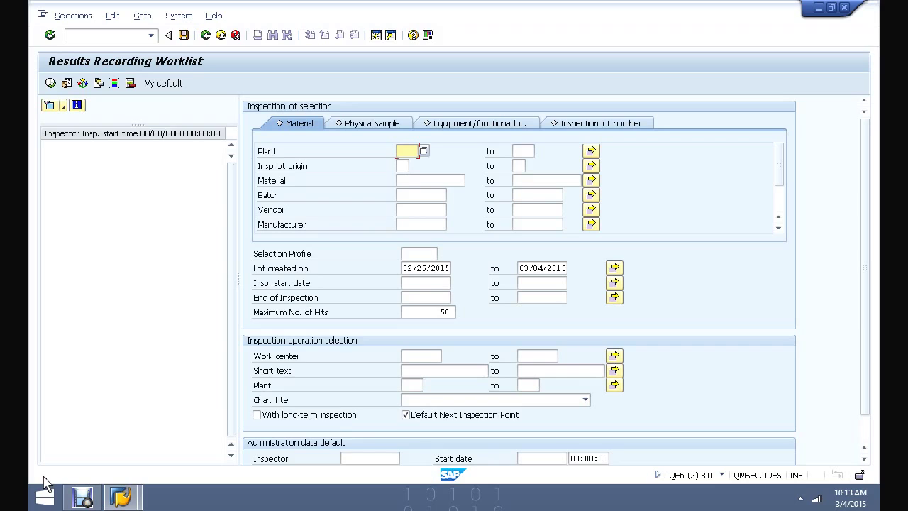
click(206, 35)
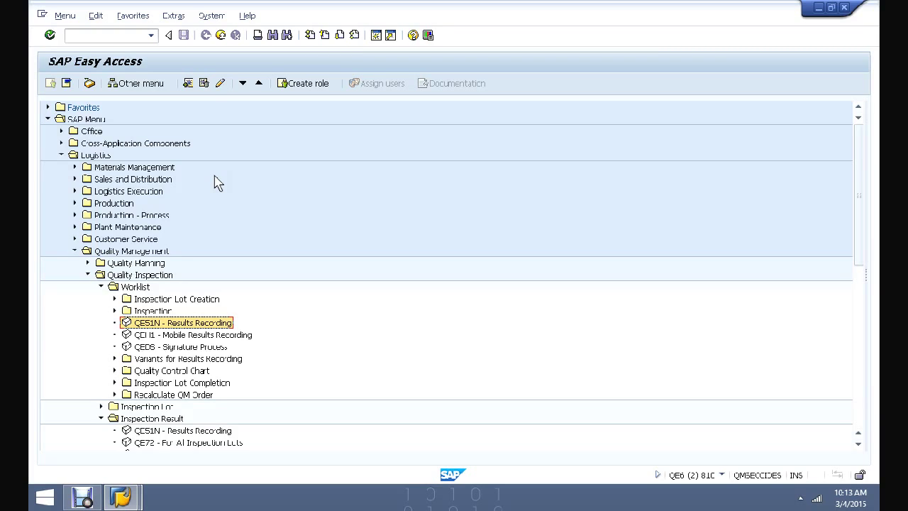
click(112, 35)
double_click(160, 322)
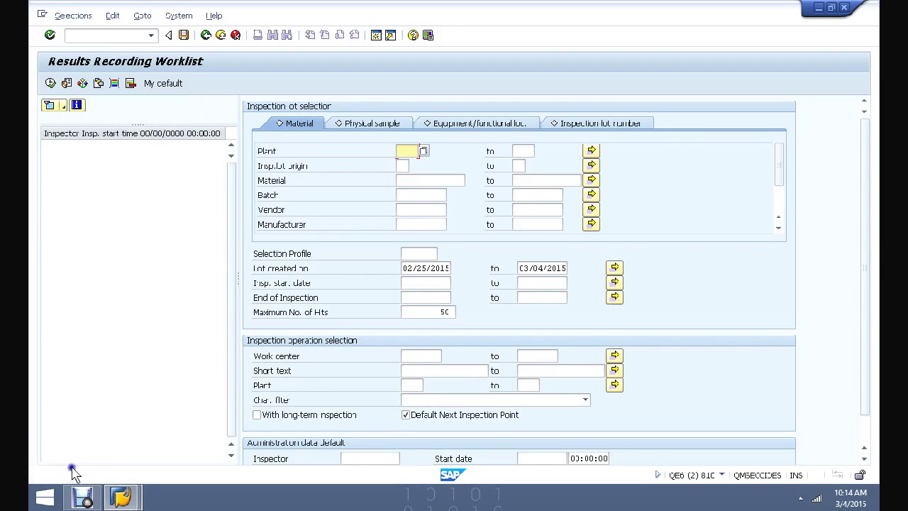
click(117, 361)
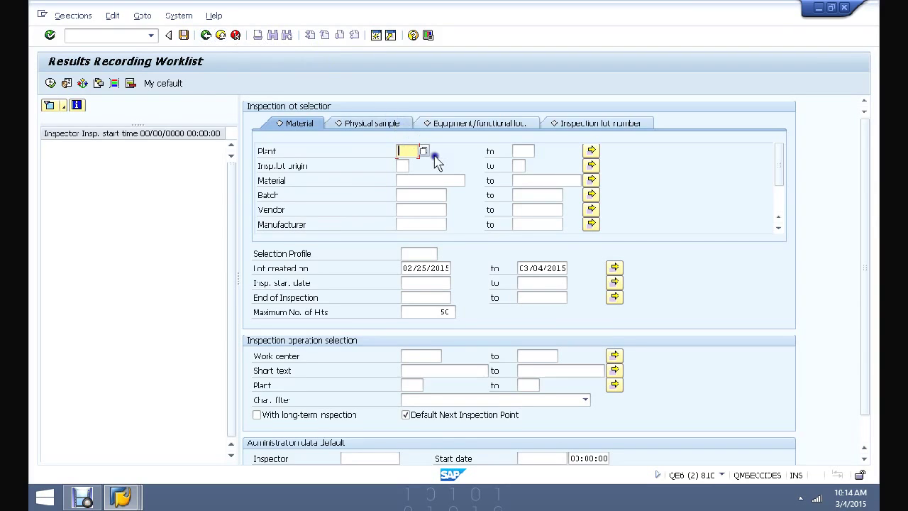
key(F8)
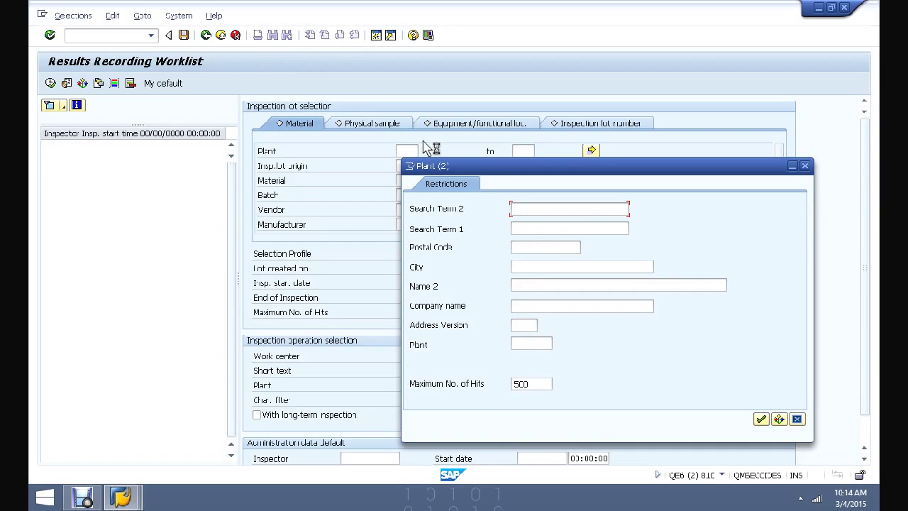
drag(521, 170, 531, 185)
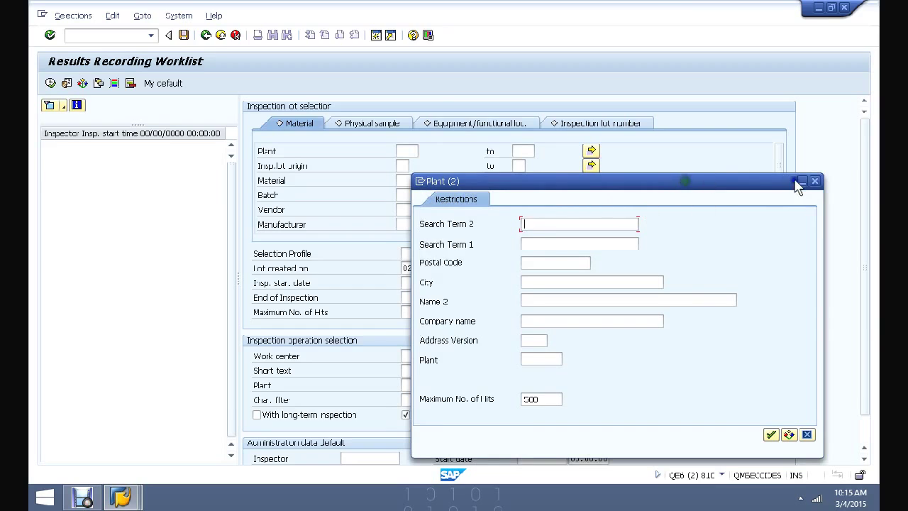
click(816, 182)
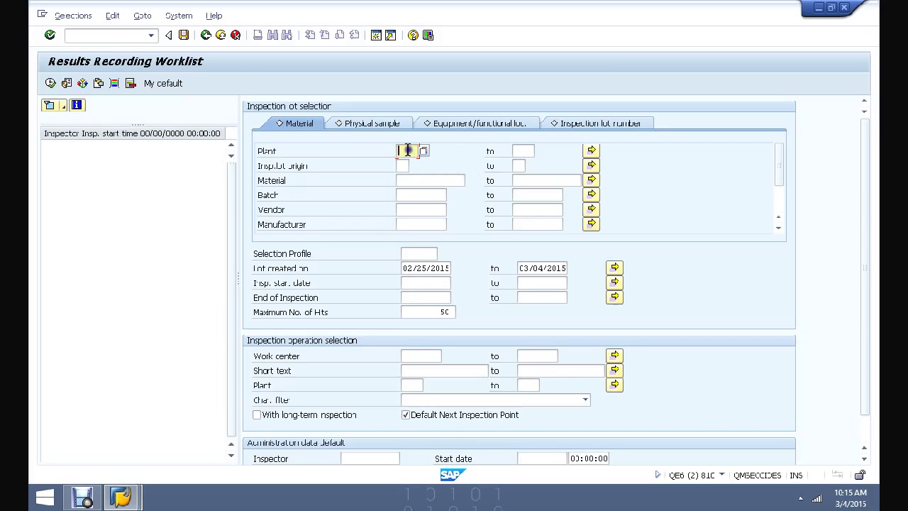
- Enter 30 in Plant, clear it to list recent plants 3000 and 1000, then dismiss the list
text(30)
key(BackSpace)
key(BackSpace)
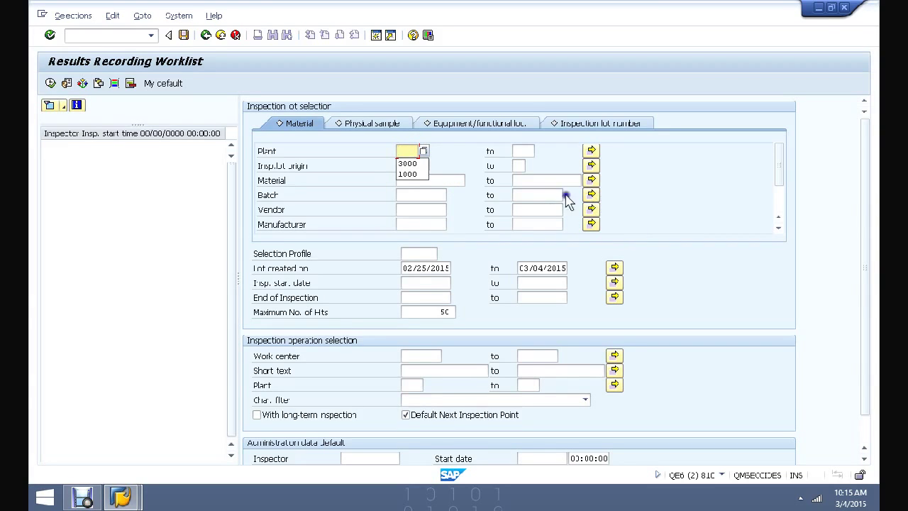
click(422, 147)
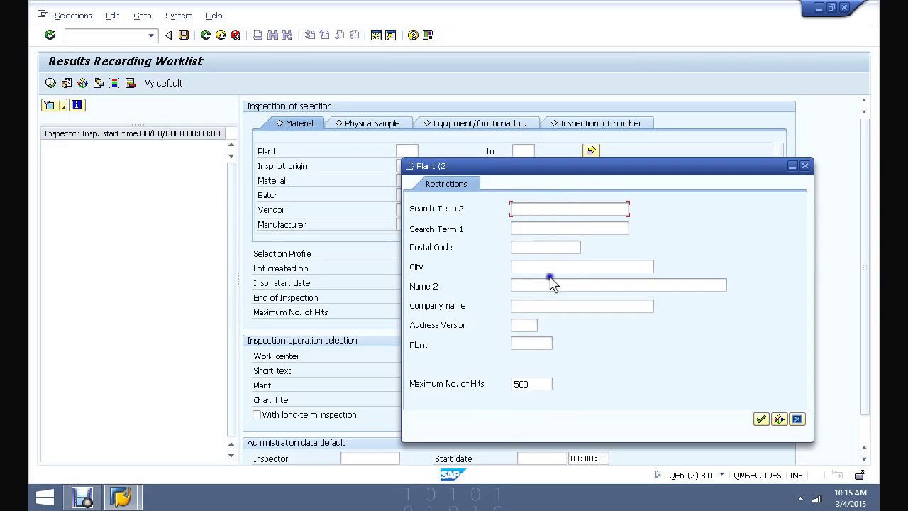
- Close the Plant (2) search dialog, reopen it from the Plant value help, and close it again without choosing a plant
click(536, 383)
click(805, 166)
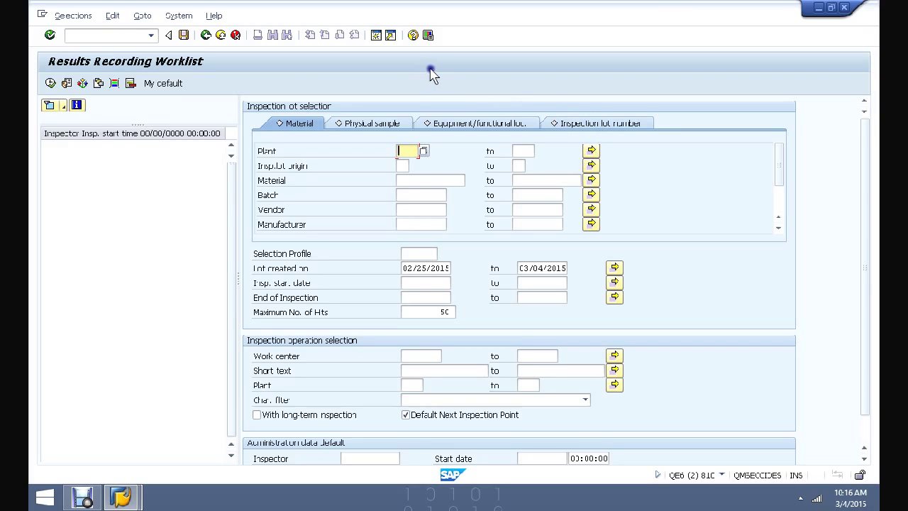
click(424, 151)
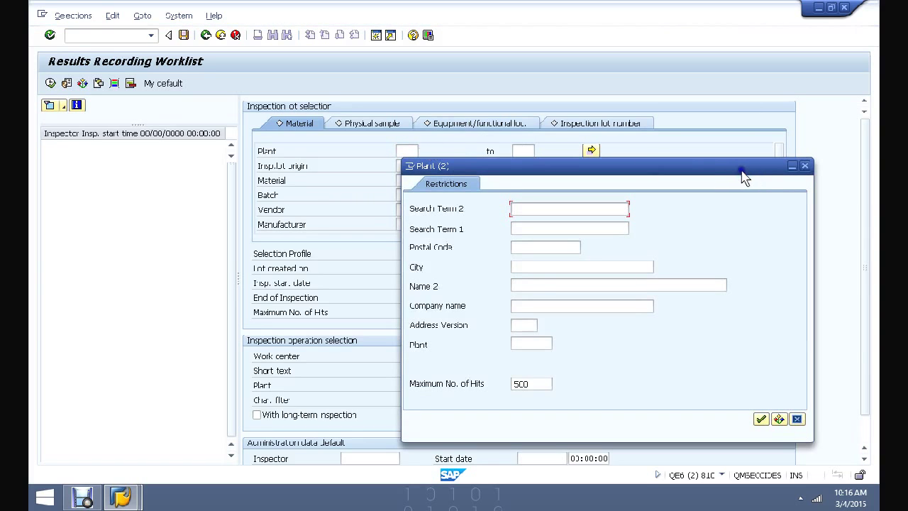
click(805, 166)
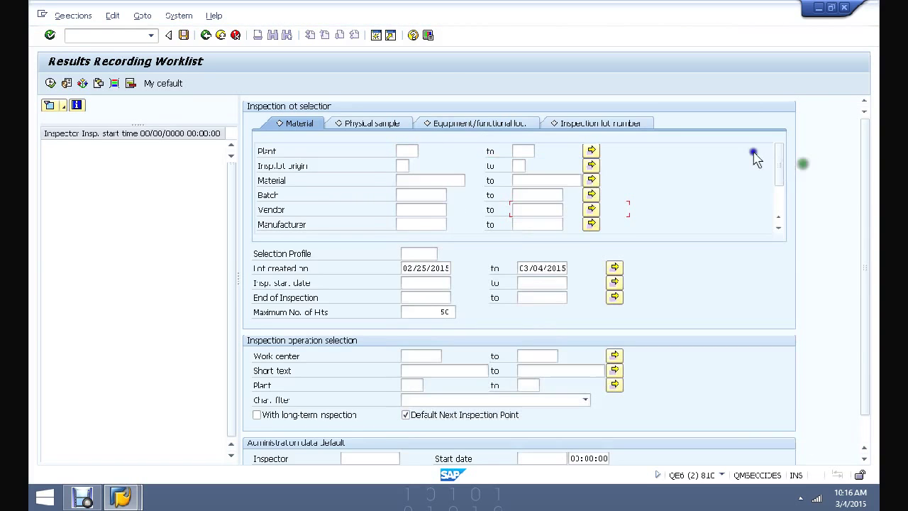
- Return to SAP Easy Access and highlight QE51N Results Recording in the expanded Worklist folder
click(205, 35)
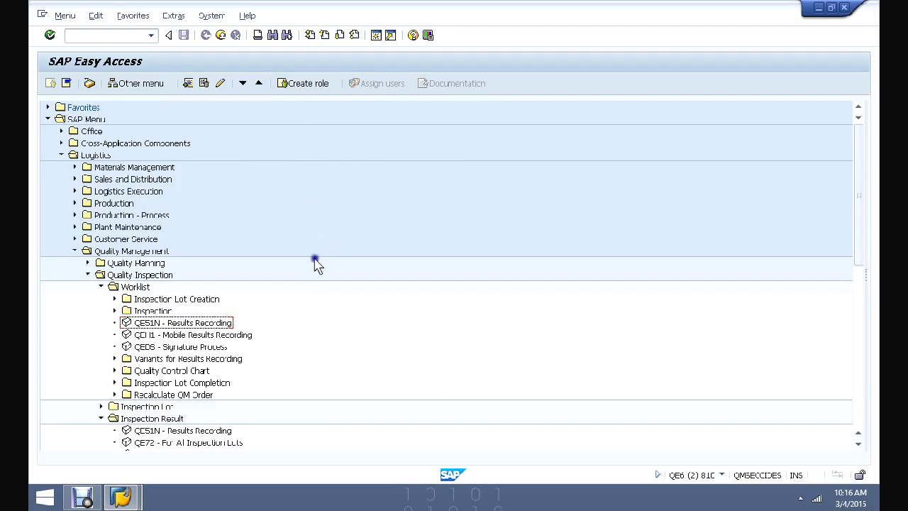
click(315, 207)
click(354, 195)
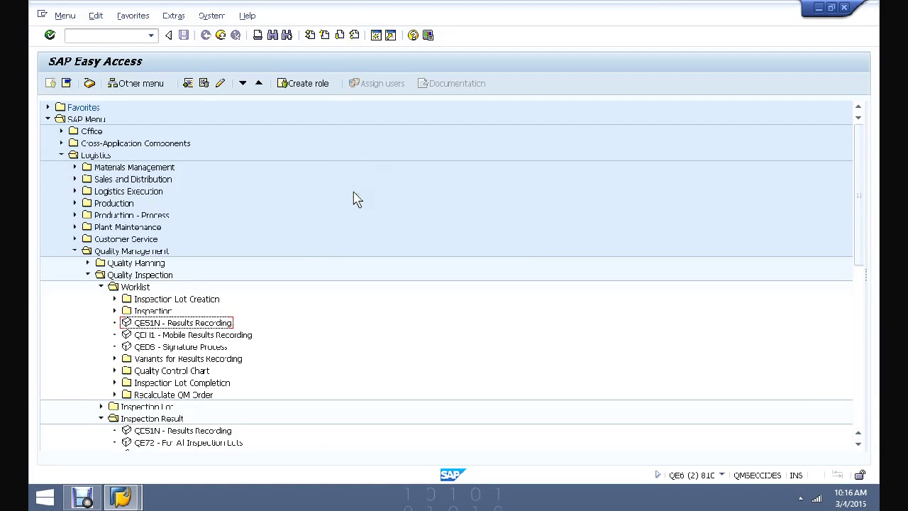